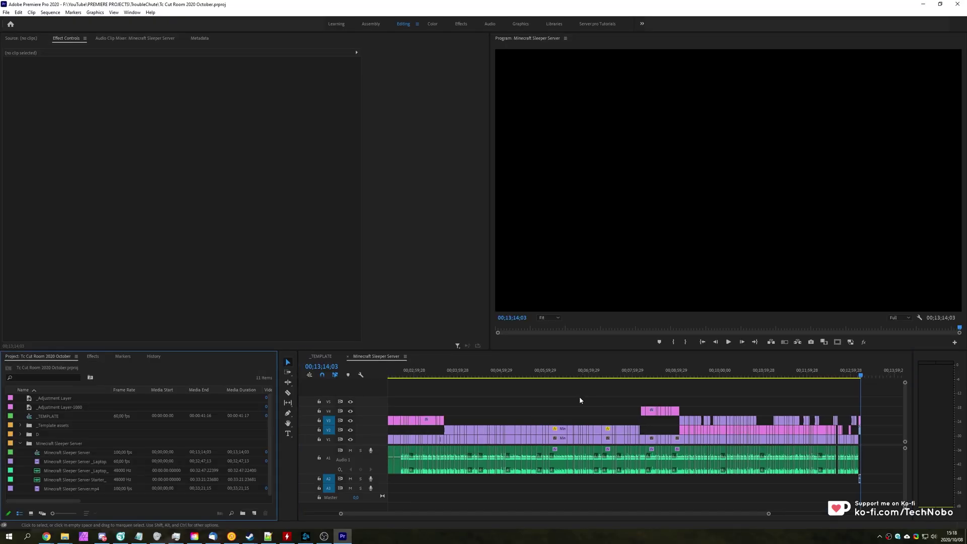
In Premiere 2020, inspect the Starter audio, adjustment layer and Laptop clips' effects
left_click(566, 373)
scroll(595, 408, "up", 3)
scroll(594, 407, "up", 2)
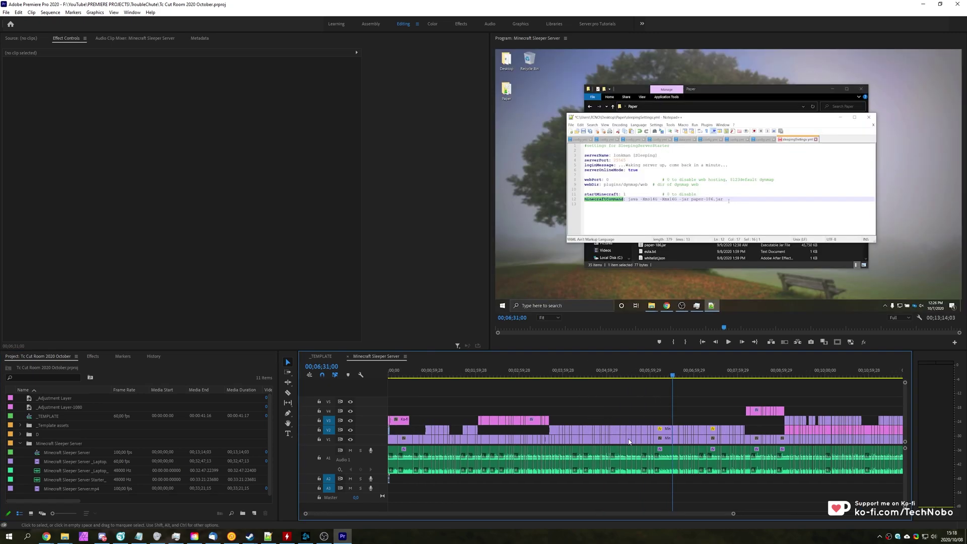
left_click(660, 452)
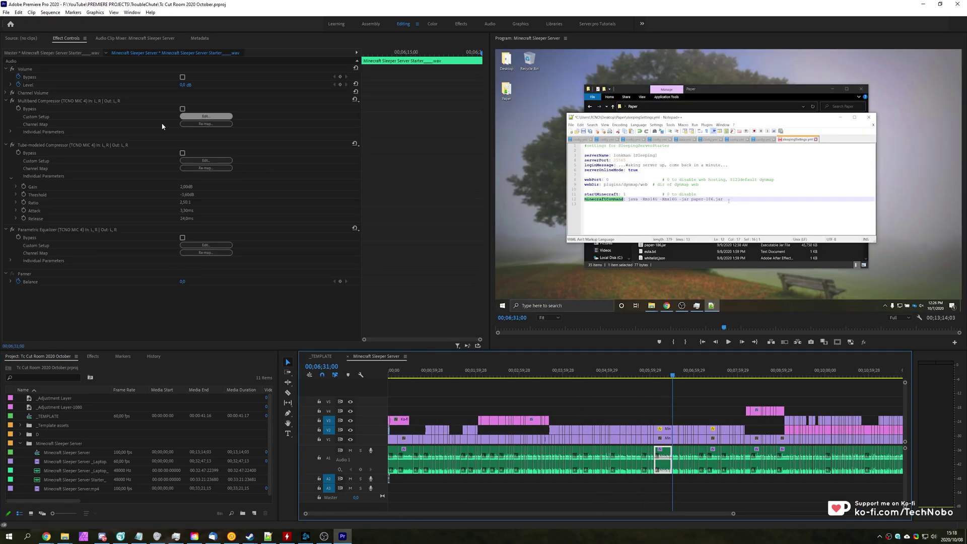
left_click(534, 420)
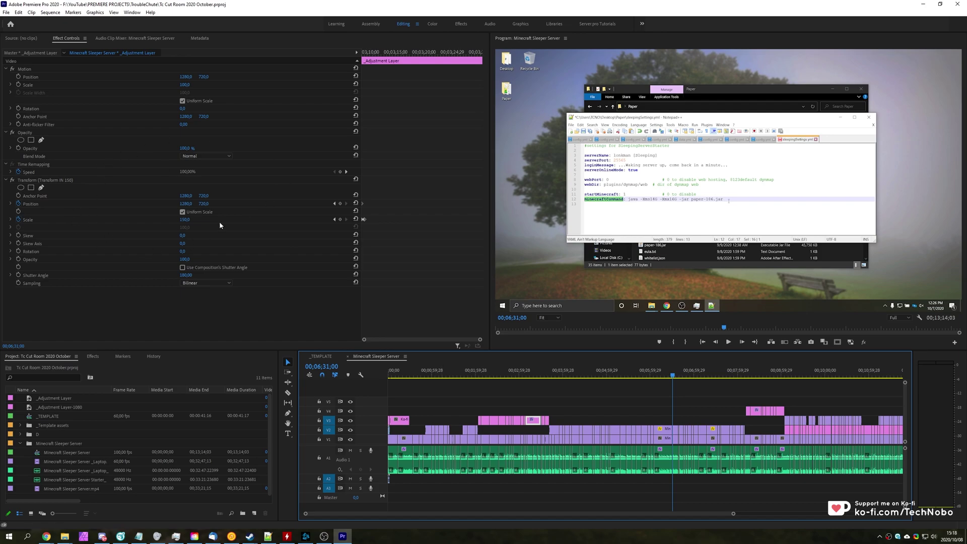
left_click(664, 433)
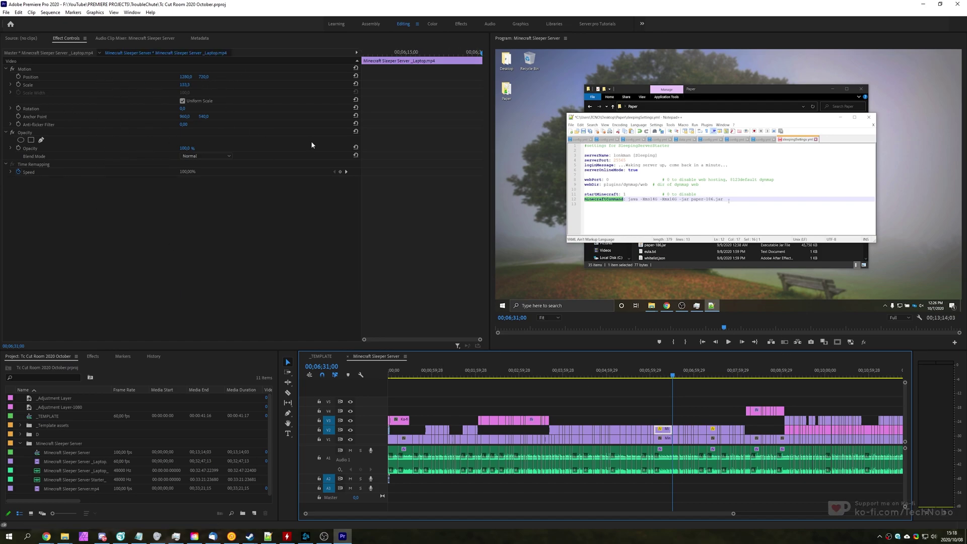
left_click(718, 405)
scroll(558, 434, "up", 8)
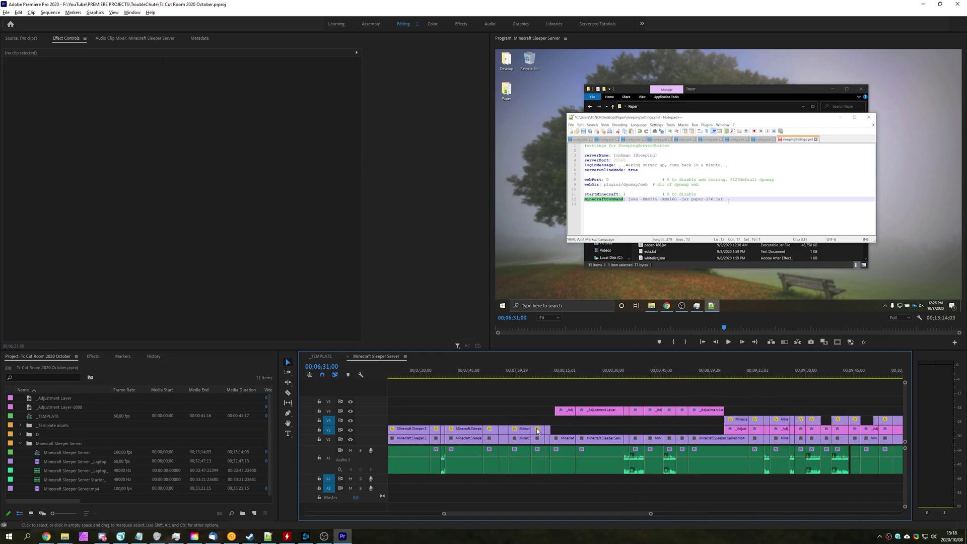
scroll(558, 435, "down", 10)
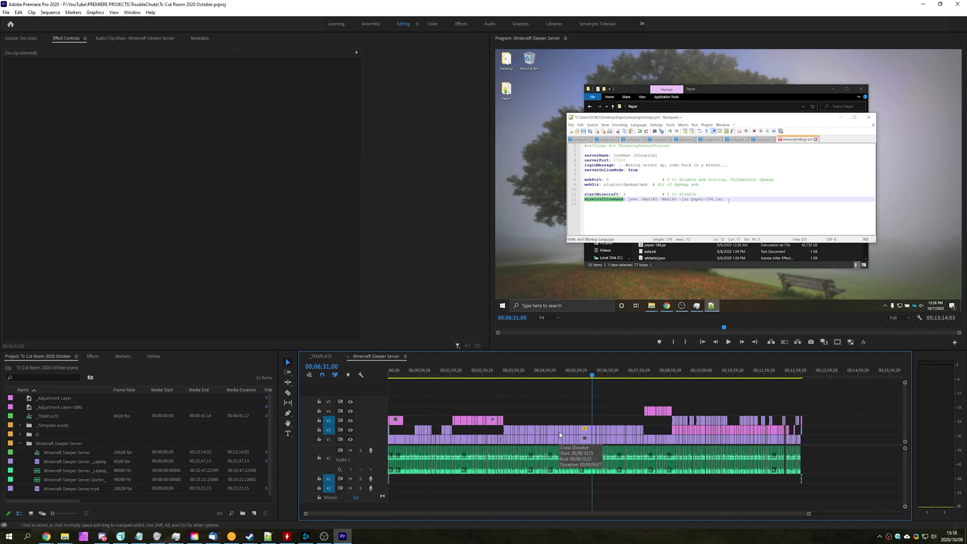
scroll(559, 432, "down", 1)
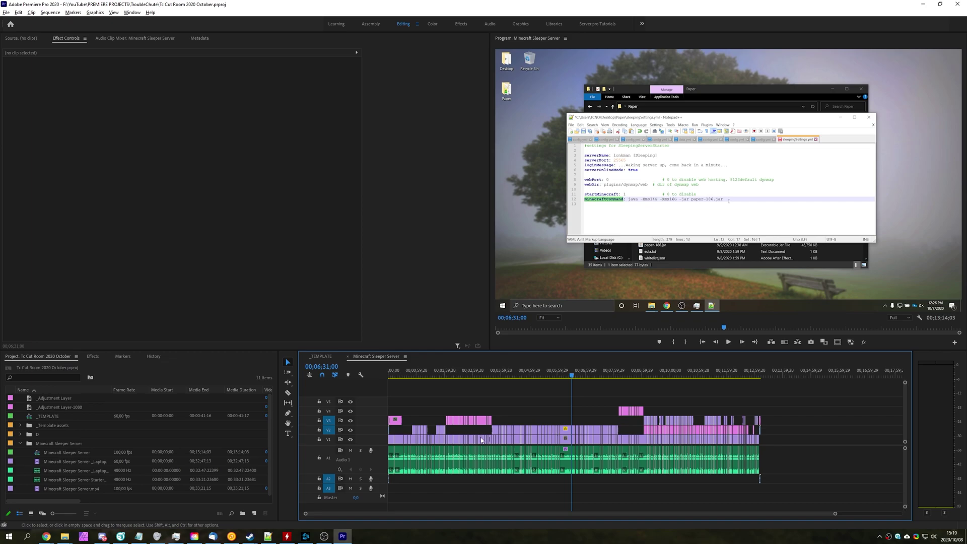
scroll(481, 440, "up", 1)
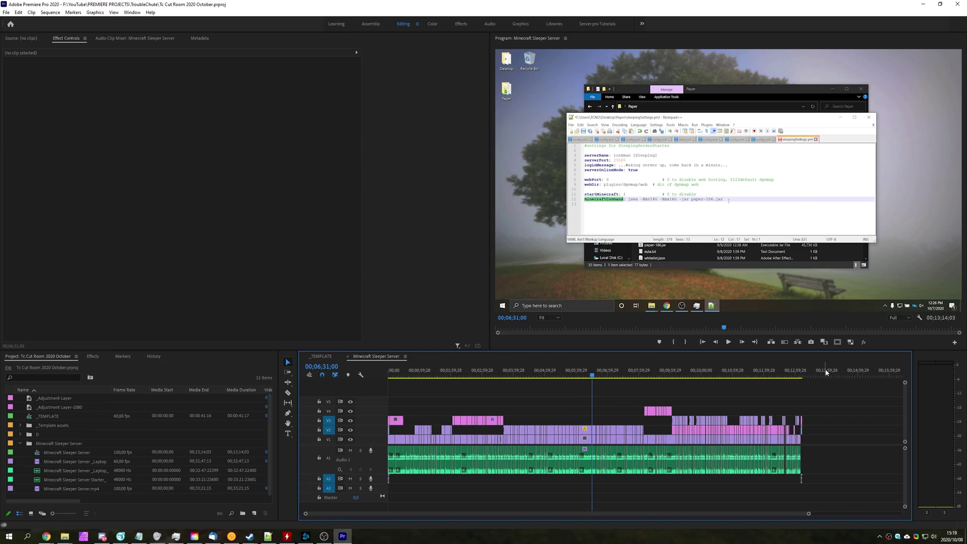
Launch Premiere Pro 2019 and attempt to open Tc Cut Room 2020 October.prproj
left_click(923, 4)
double_click(14, 56)
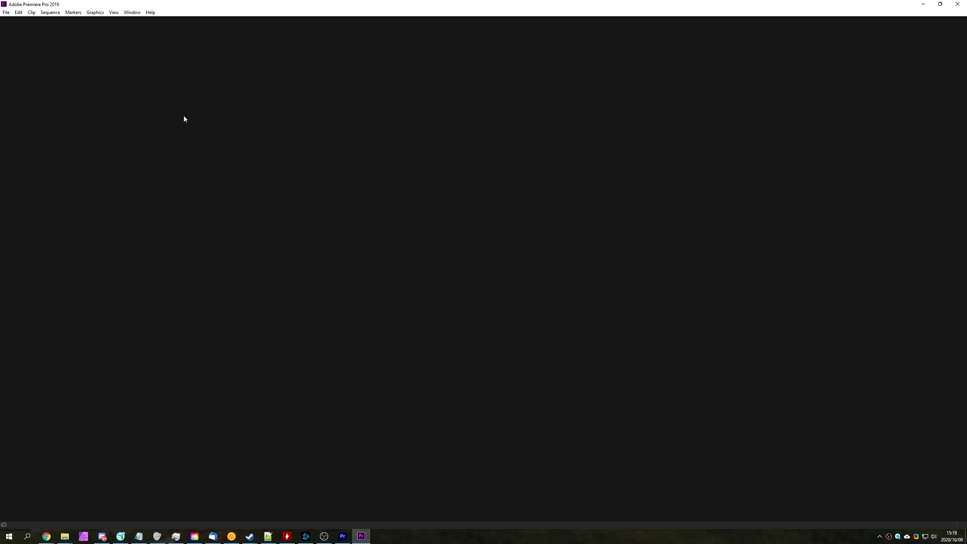
key("alt+f")
key("Down")
key("Return")
left_click(270, 79)
left_click(399, 275)
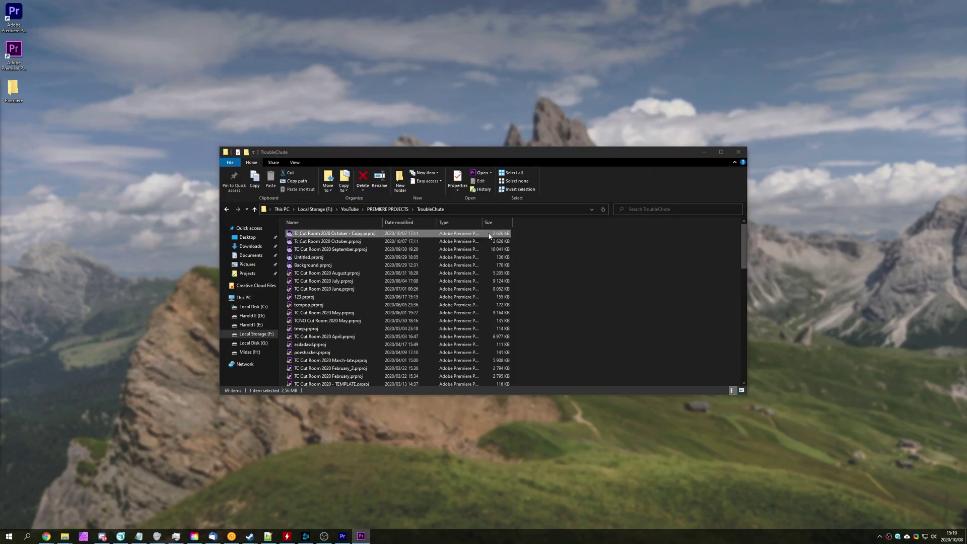
Delete the '- Copy' duplicate, then copy Tc Cut Room 2020 October.prproj into the desktop Premiere folder
key("Delete")
left_click(441, 234)
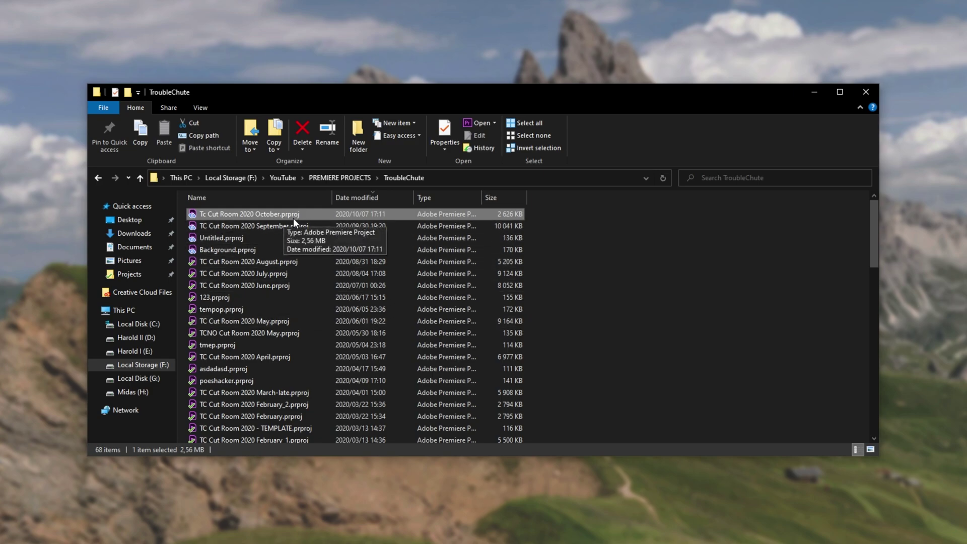
key("ctrl+c")
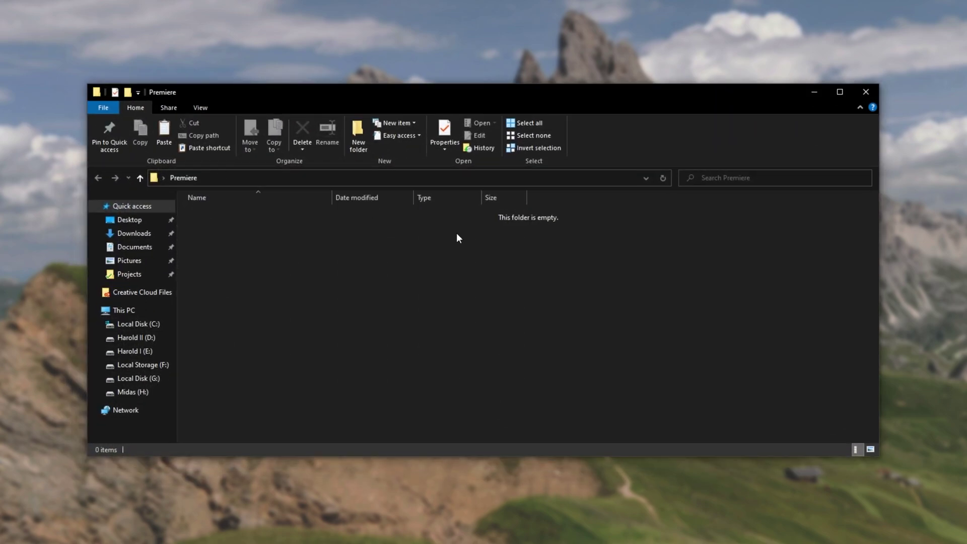
key("ctrl+v")
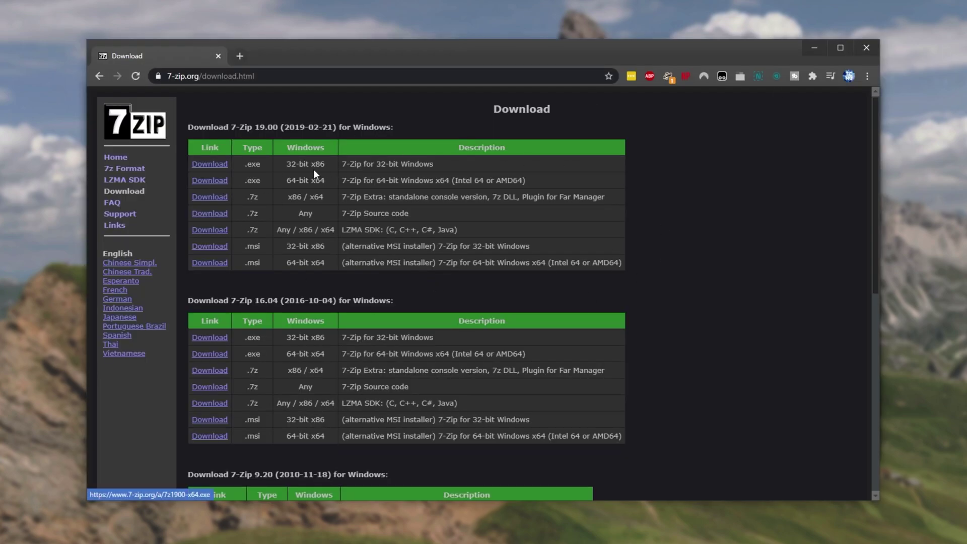
Highlight the 7-Zip 19.00 64-bit x64 .exe installer row on 7-zip.org
left_click_drag(285, 180, 558, 190)
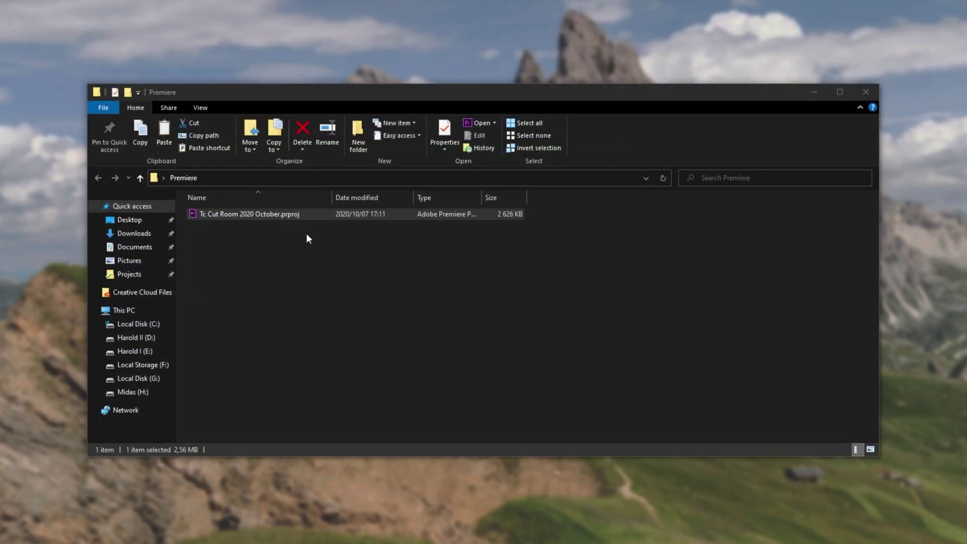
Extract Tc Cut Room 2020 October.prproj into the Premiere folder with 7-Zip Extract Here
left_click(276, 216)
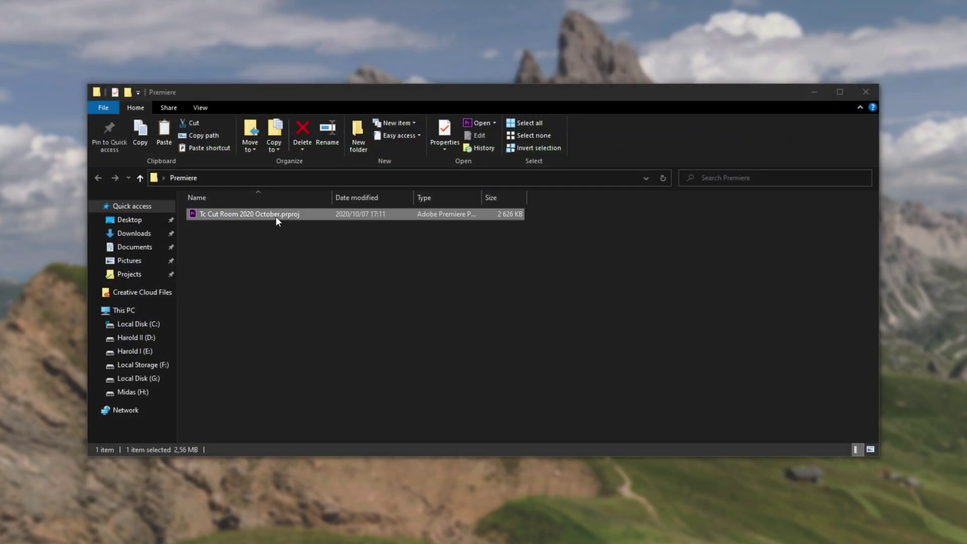
right_click(297, 215)
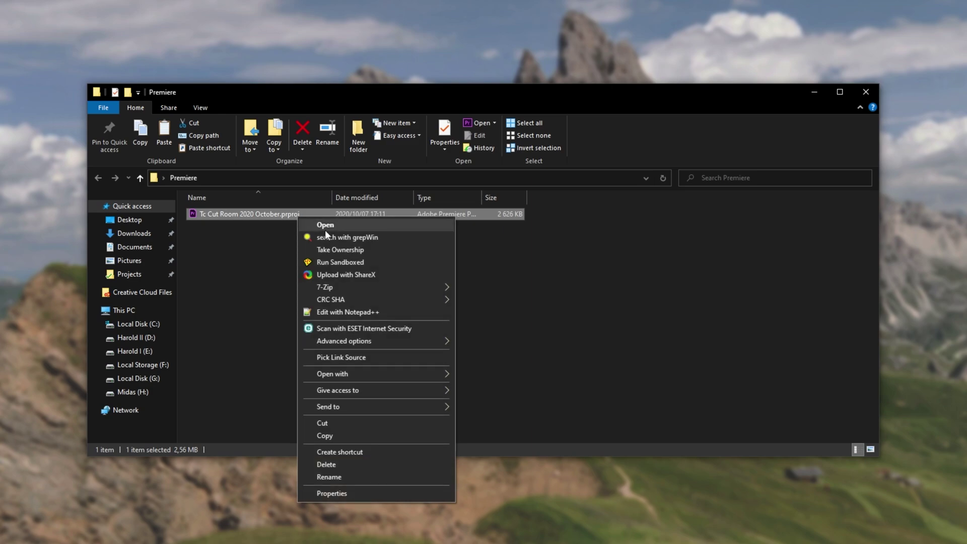
mouse_move(338, 287)
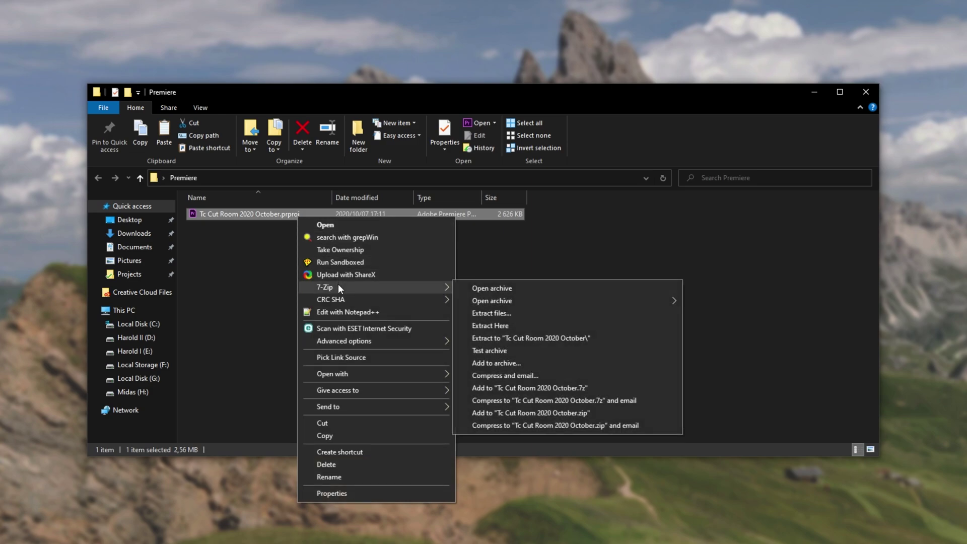
left_click(514, 326)
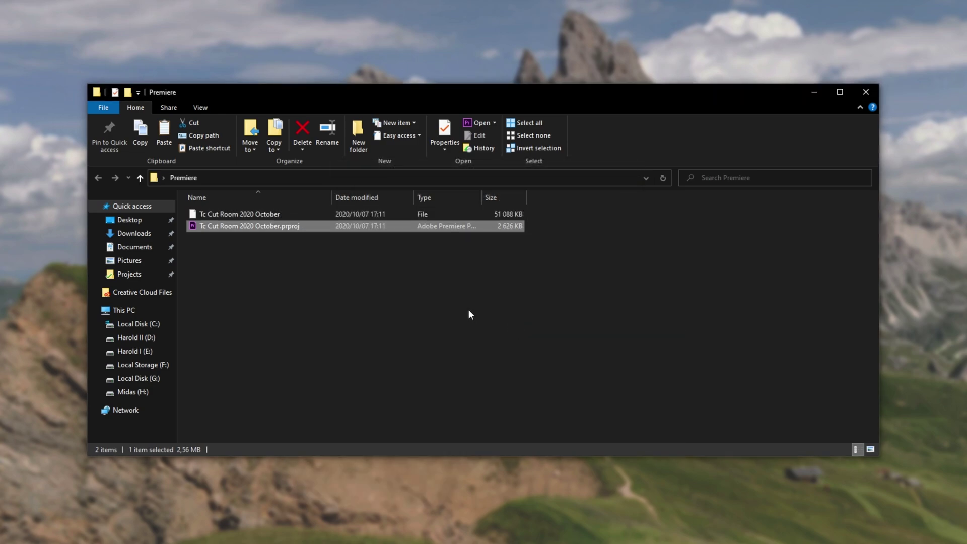
Open the .prproj in 7-Zip to confirm it holds the single Tc Cut Room 2020 October file
left_click(289, 214)
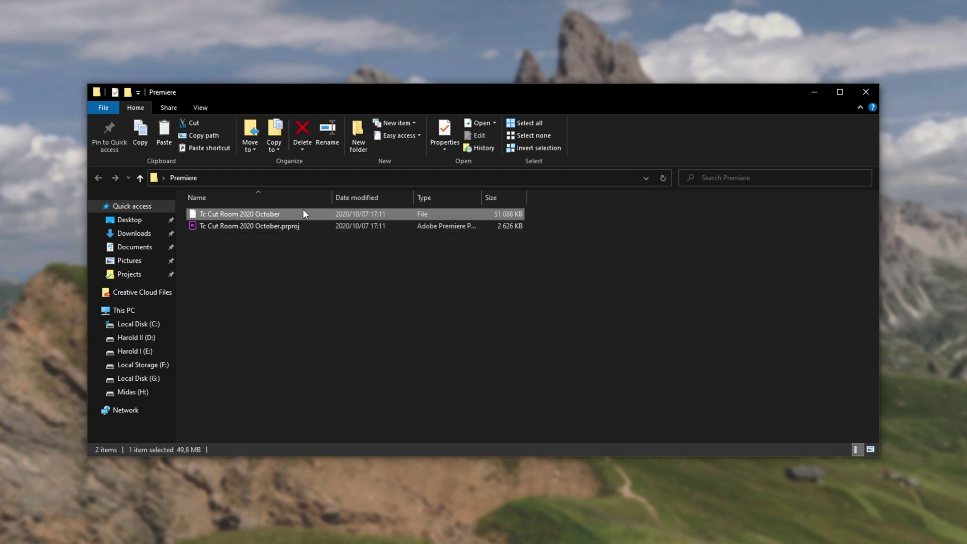
left_click(312, 227)
right_click(316, 228)
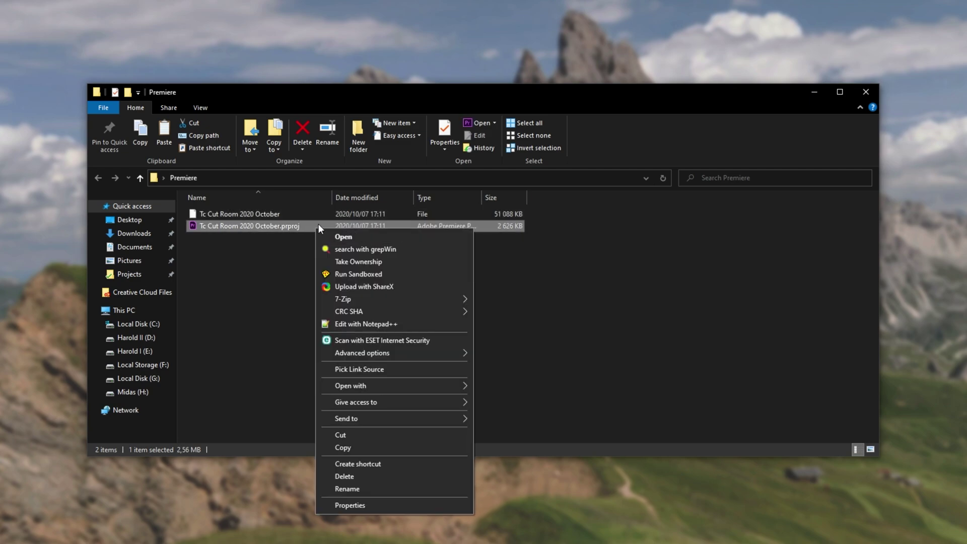
left_click(510, 301)
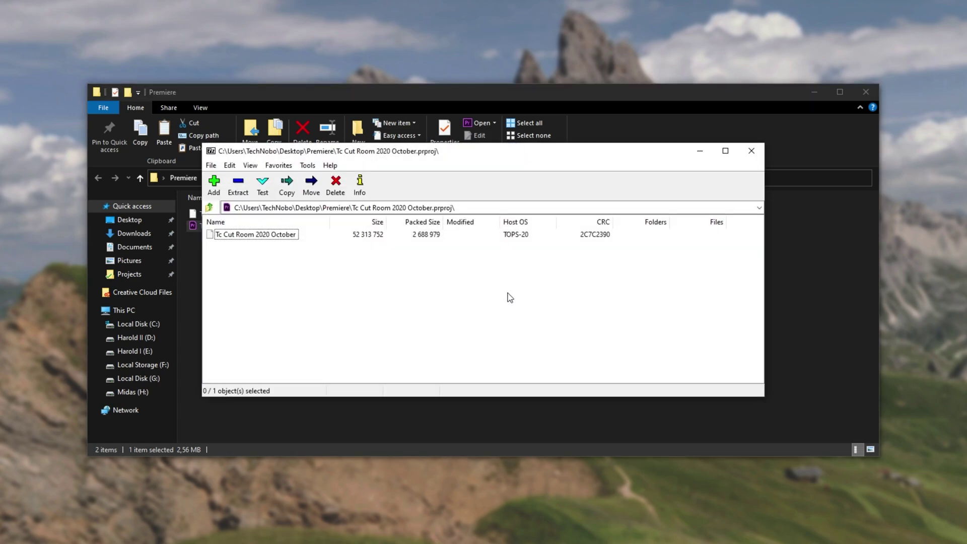
left_click(275, 236)
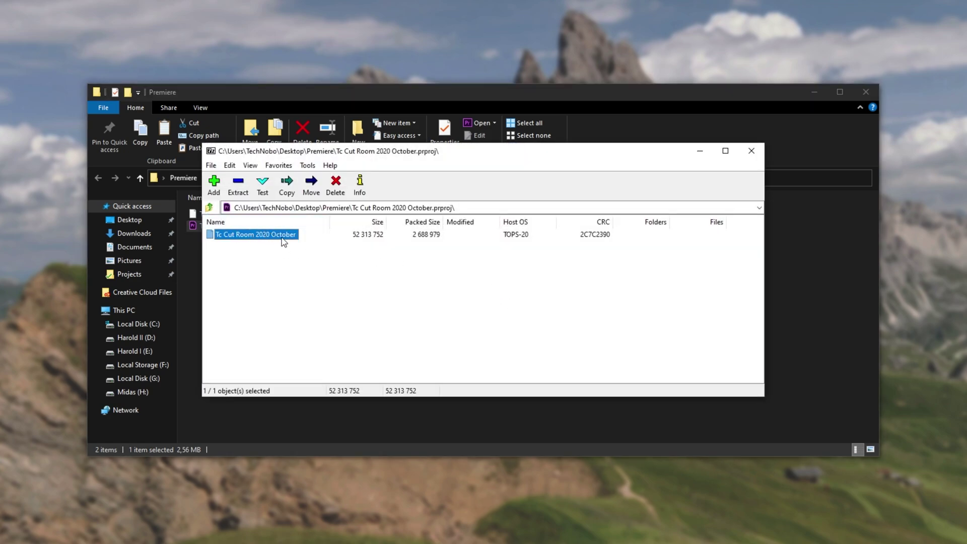
left_click(751, 150)
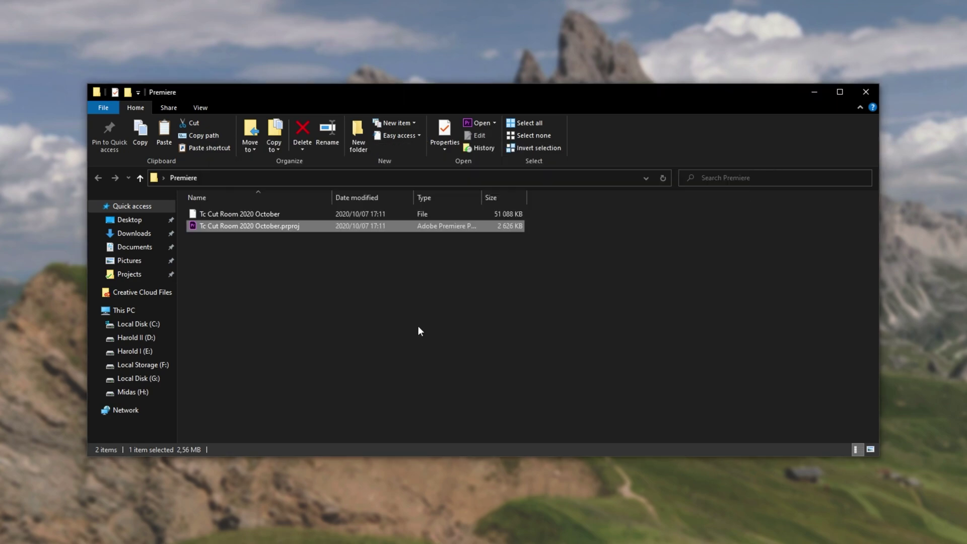
left_click(280, 215)
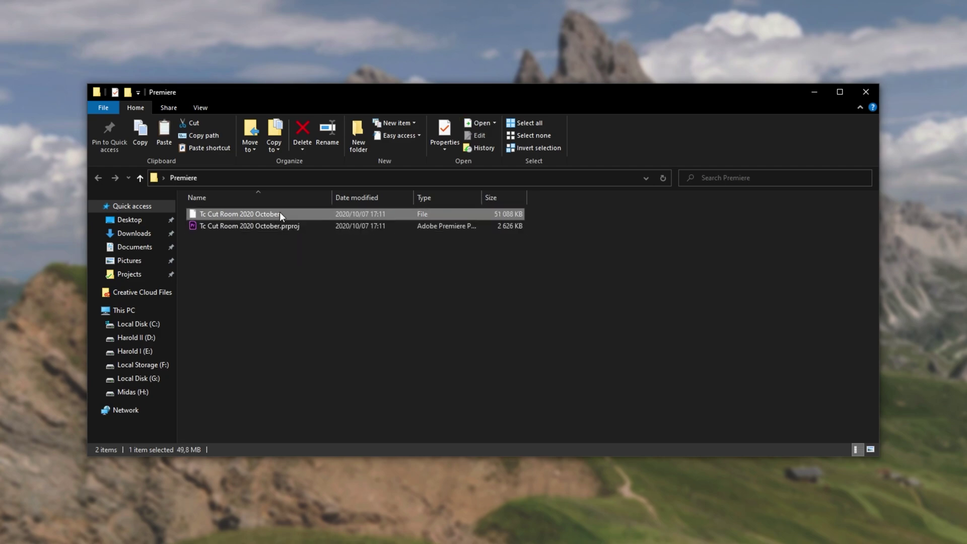
right_click(298, 215)
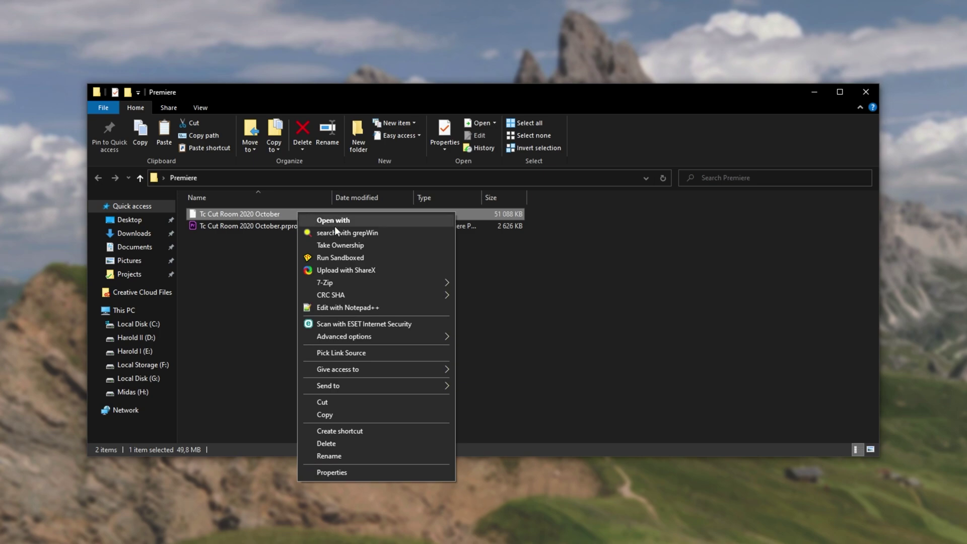
In Notepad++, change Version="38" to Version="1" on line 4 and save the file
left_click(390, 311)
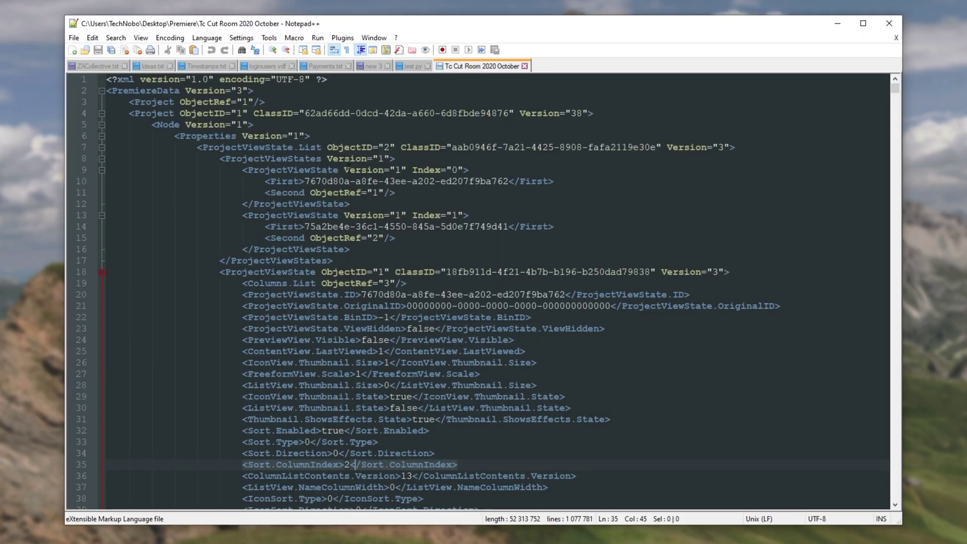
left_click(79, 115)
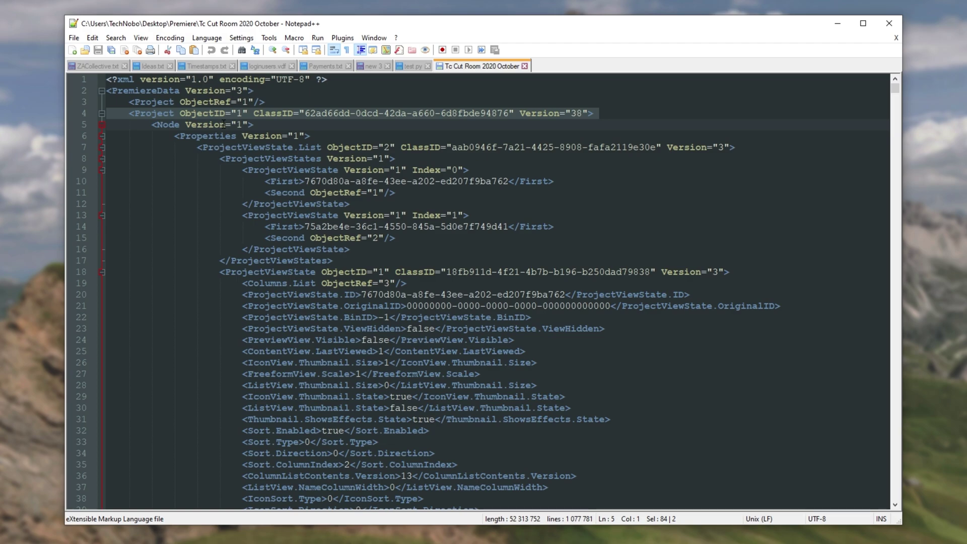
left_click(202, 115)
key("Right")
key("Right")
key("Right")
key("Right")
key("Right")
key("Right")
key("Right")
left_click(543, 114)
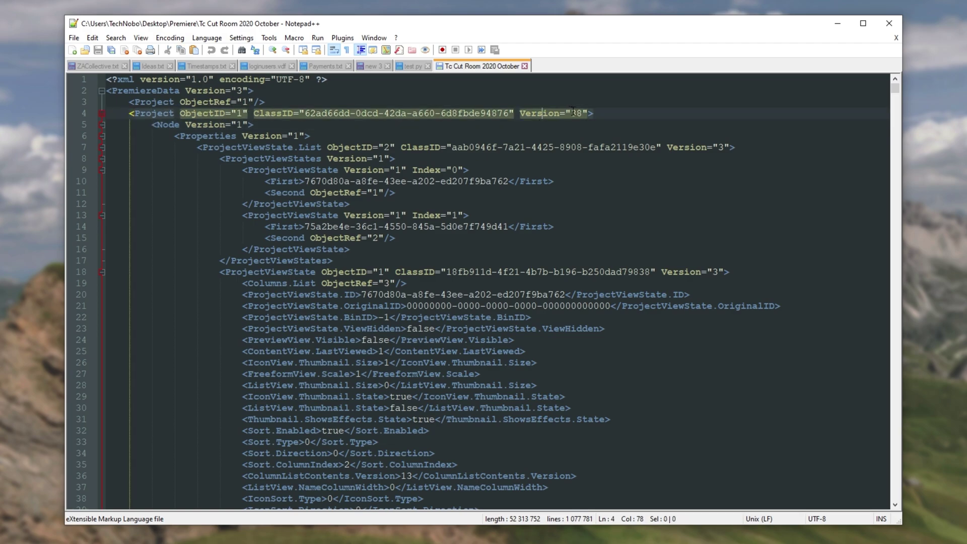
left_click_drag(586, 113, 572, 113)
type("1")
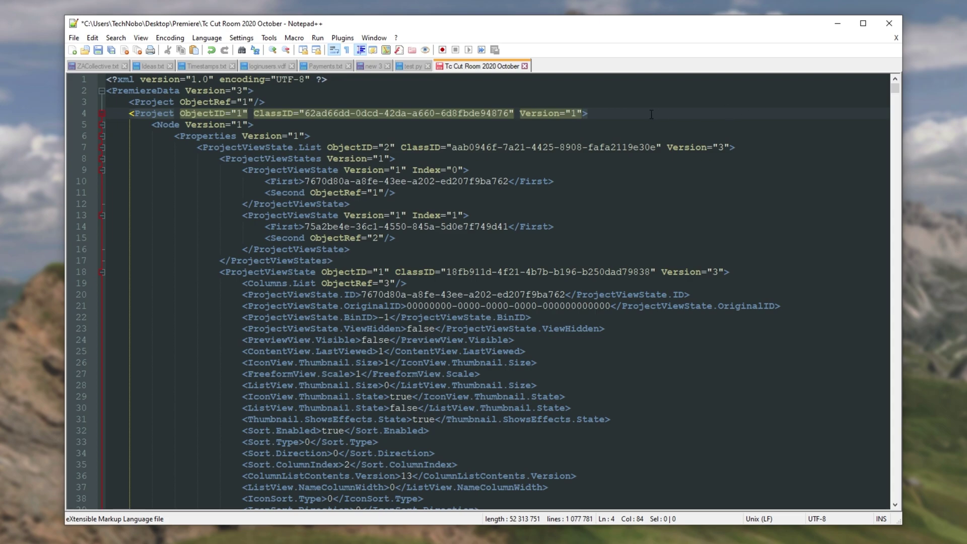
key("ctrl+s")
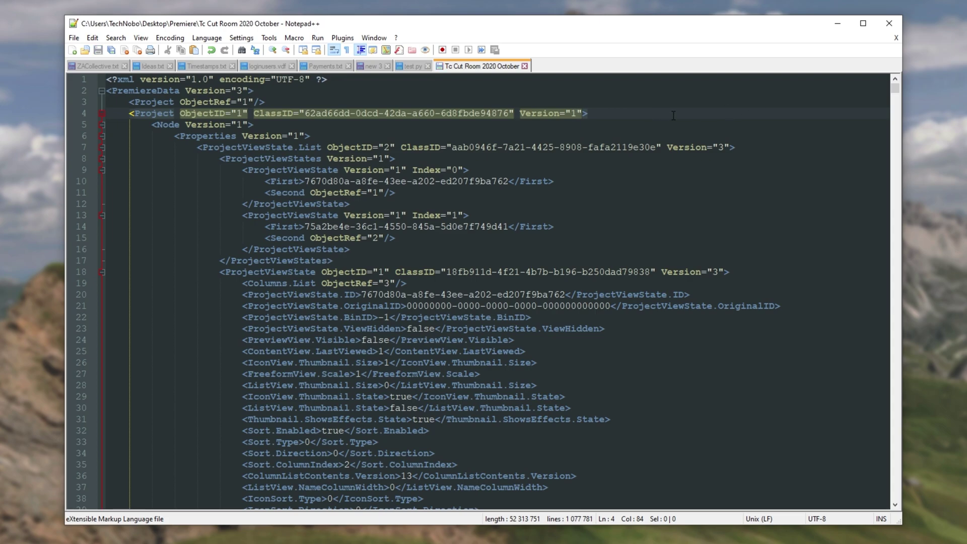
left_click(838, 24)
left_click(410, 318)
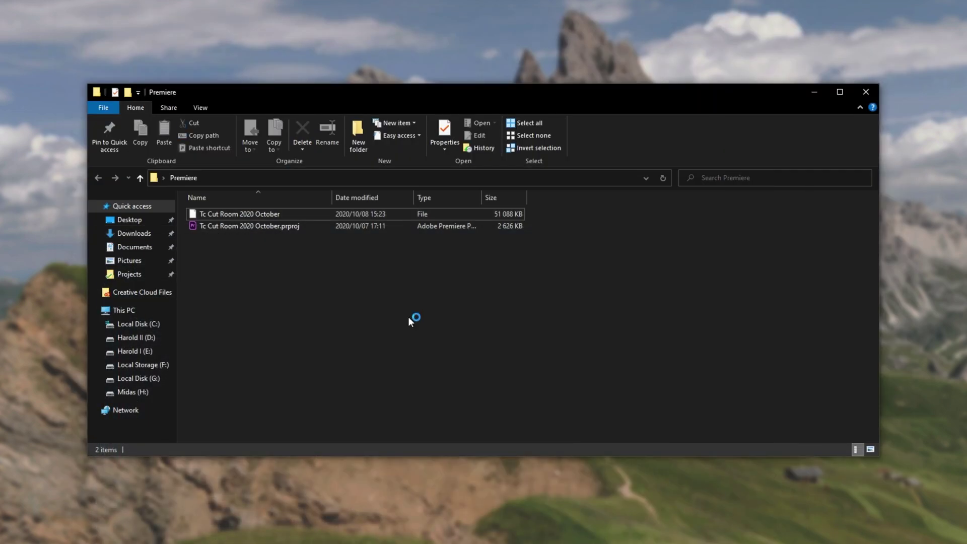
Drag the edited Tc Cut Room 2020 October file into the .prproj archive, replacing the original
right_click(351, 225)
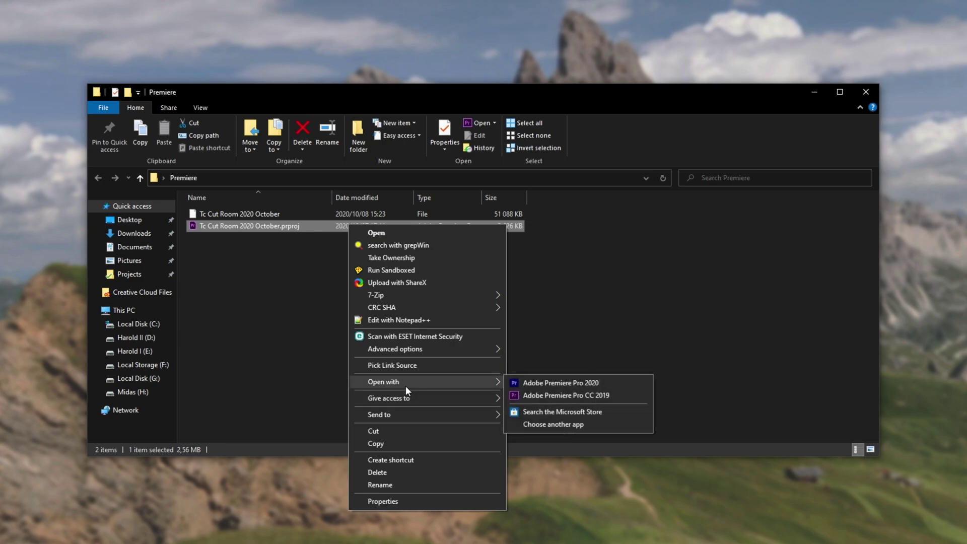
mouse_move(484, 295)
left_click(551, 296)
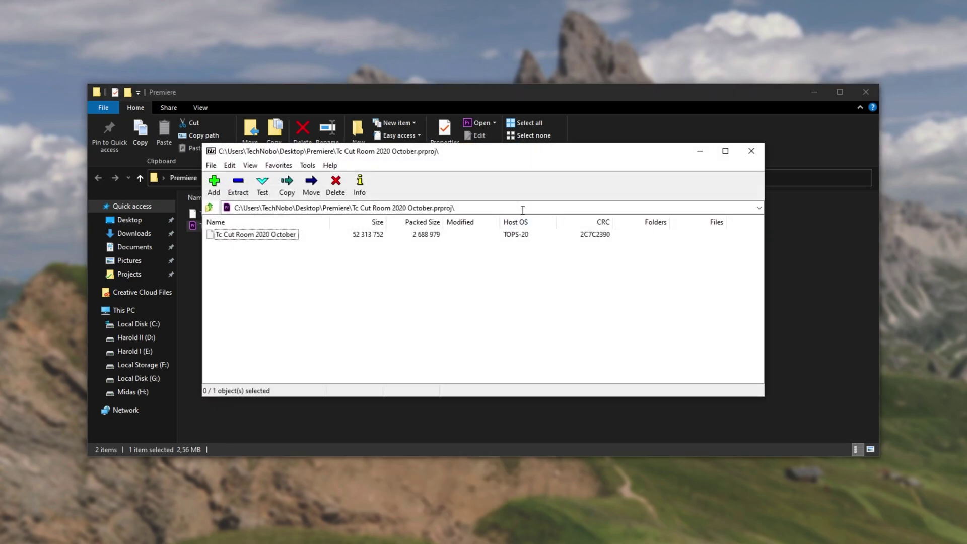
left_click_drag(254, 214, 520, 280)
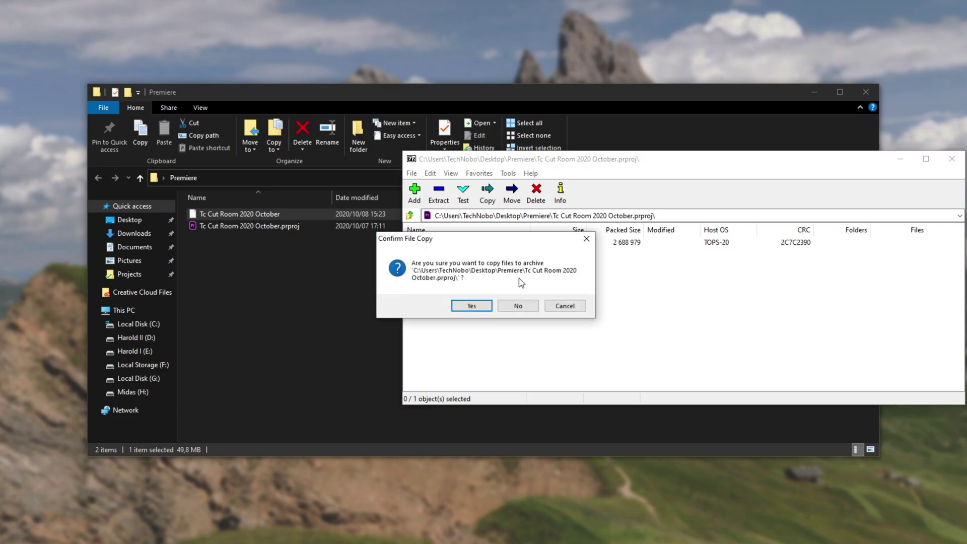
left_click(473, 307)
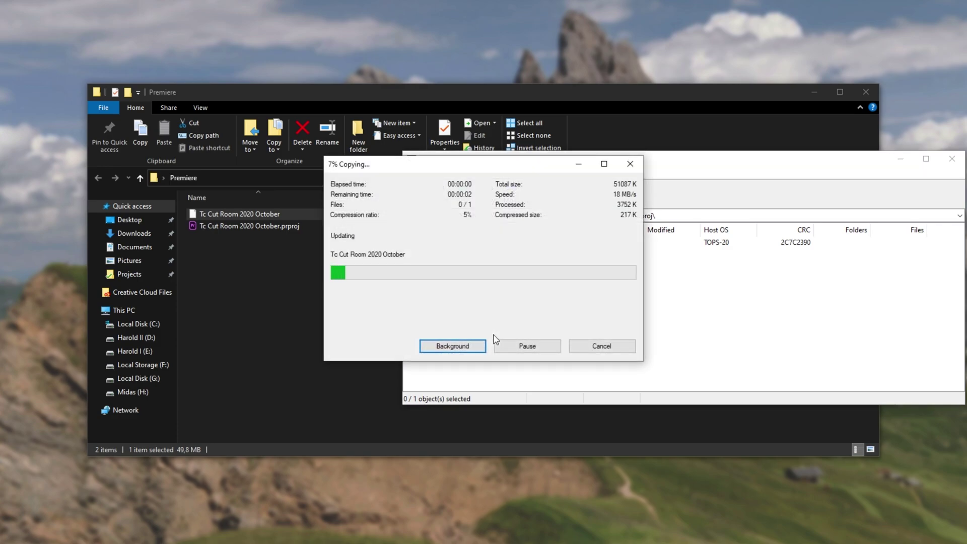
left_click(949, 160)
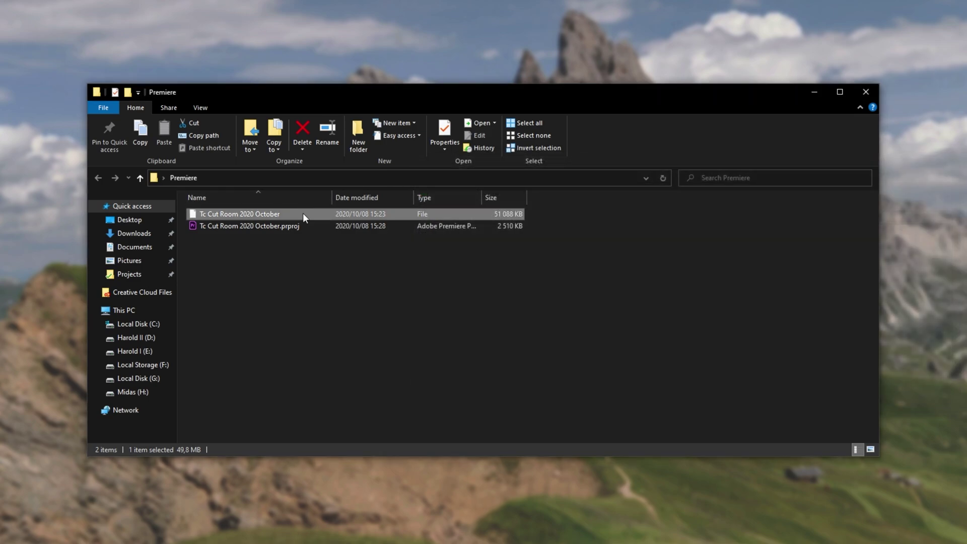
Permanently delete the extracted Tc Cut Room 2020 October file with Shift+Delete
left_click(304, 214)
key("Delete")
key("Escape")
key("Delete")
key("Return")
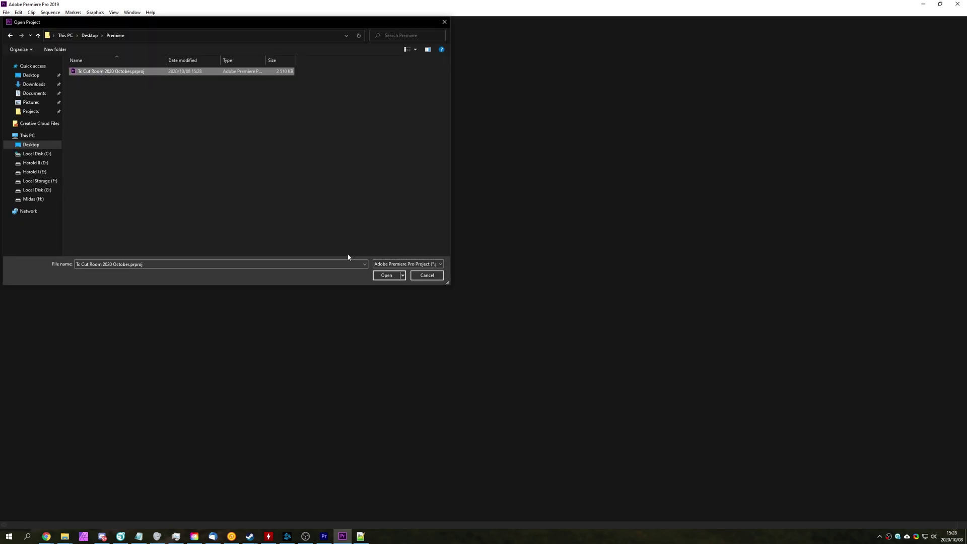
Open the repacked Tc Cut Room 2020 October.prproj from Premiere 2019's Open Project dialog
left_click(389, 276)
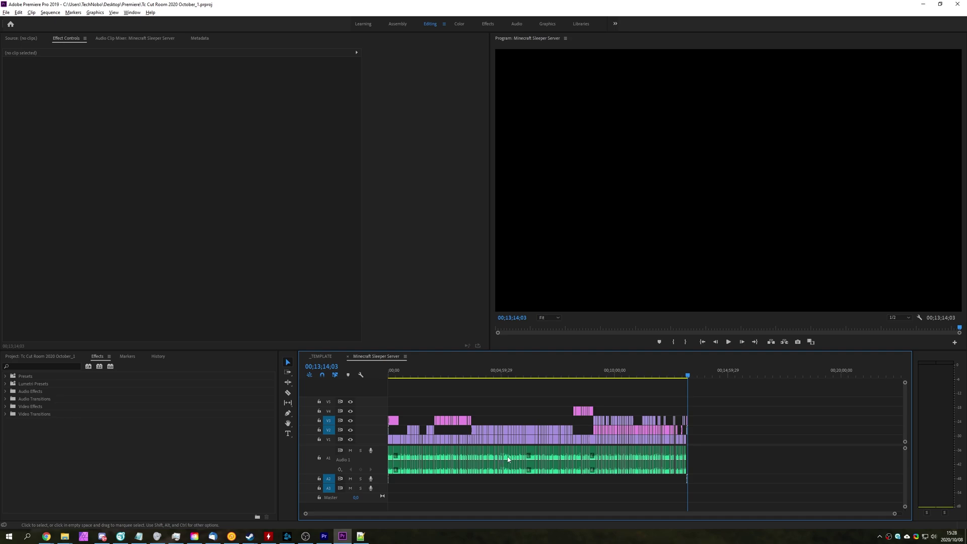
Check the audio, laptop video and adjustment-layer Transform effects still appear in Effect Controls
scroll(517, 460, "up", 10)
left_click(557, 459)
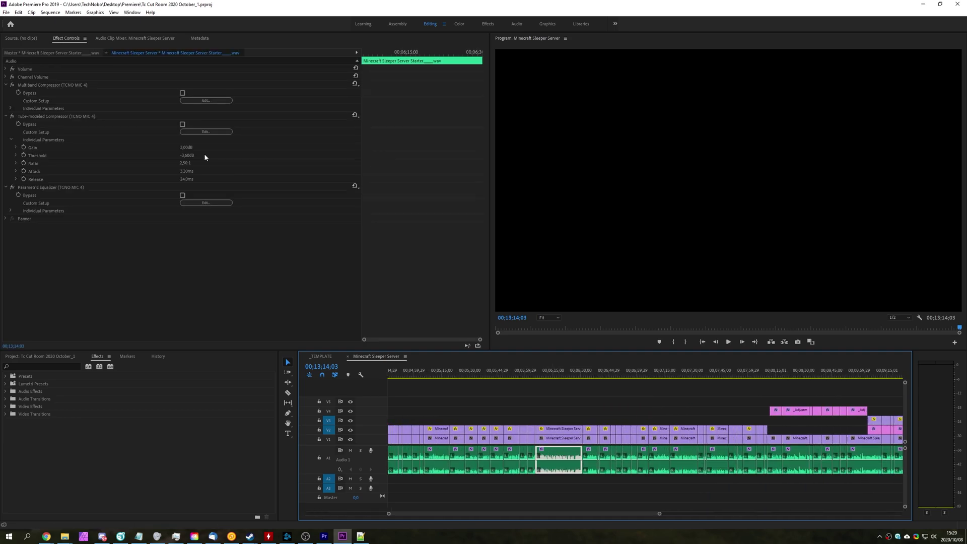
left_click(558, 429)
left_click(663, 371)
left_click(647, 371)
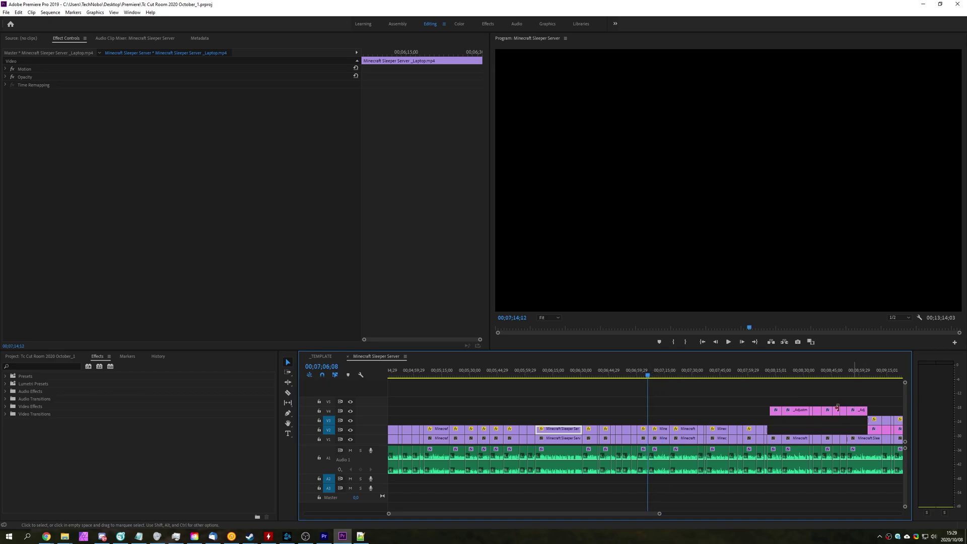
left_click(800, 409)
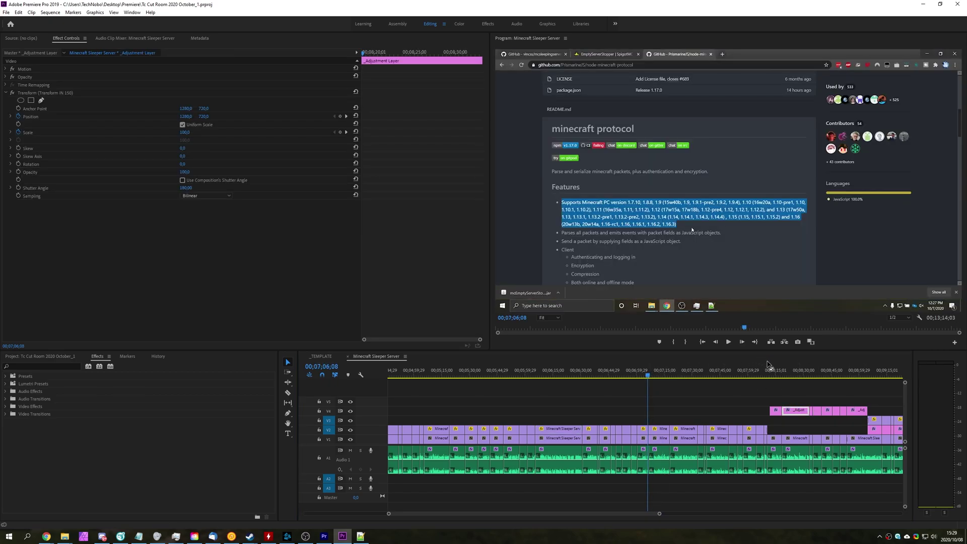
left_click(789, 371)
Show the project bin, expand and collapse folder D, and zoom the timeline out
key("shift+1")
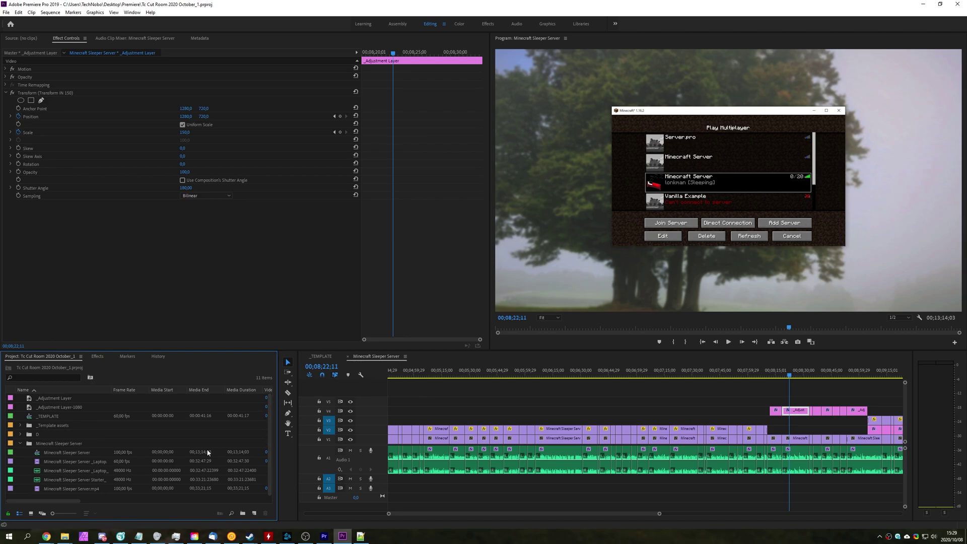
left_click(21, 434)
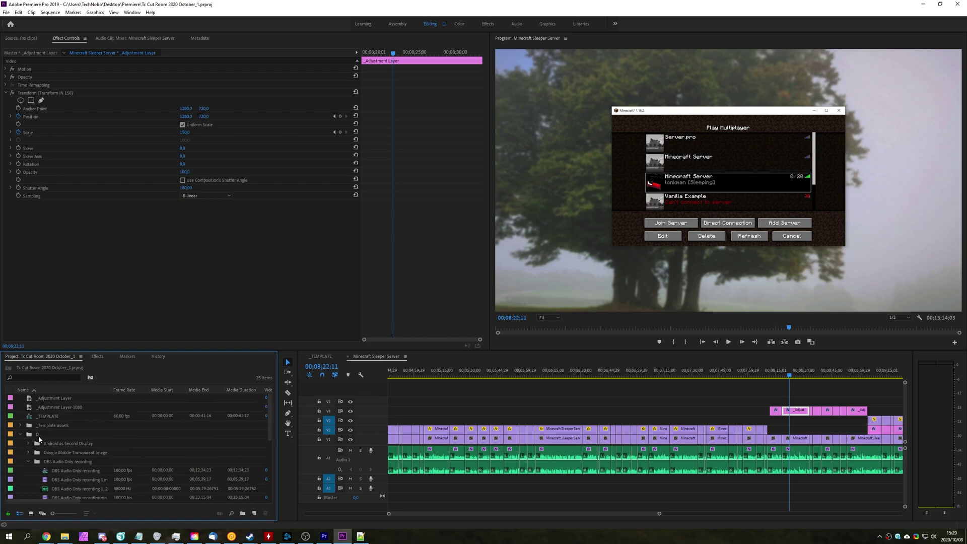
left_click(20, 435)
left_click(387, 393)
key("minus")
key("minus")
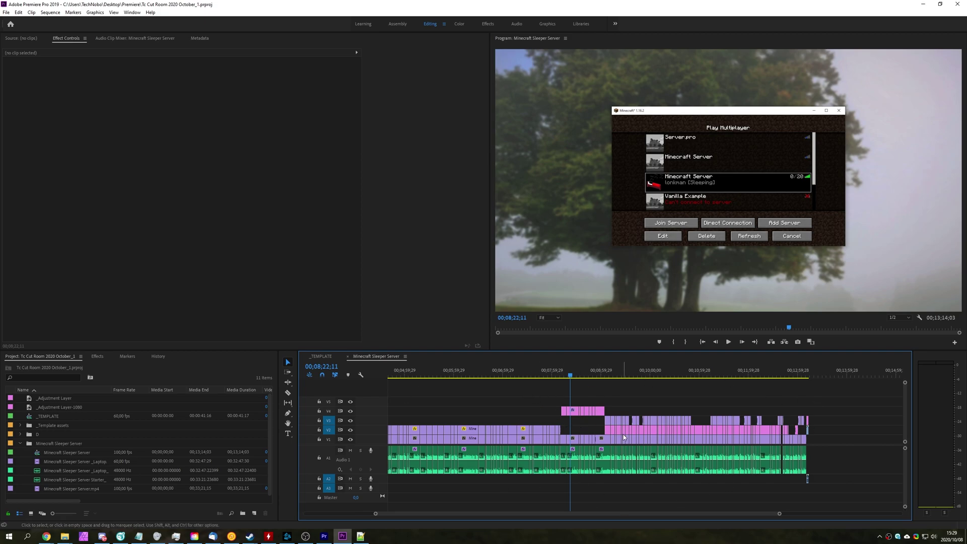
Save Minecraft Sleeper Server.xml via File > Export > Final Cut Pro XML and dismiss the report
left_click(6, 13)
mouse_move(65, 235)
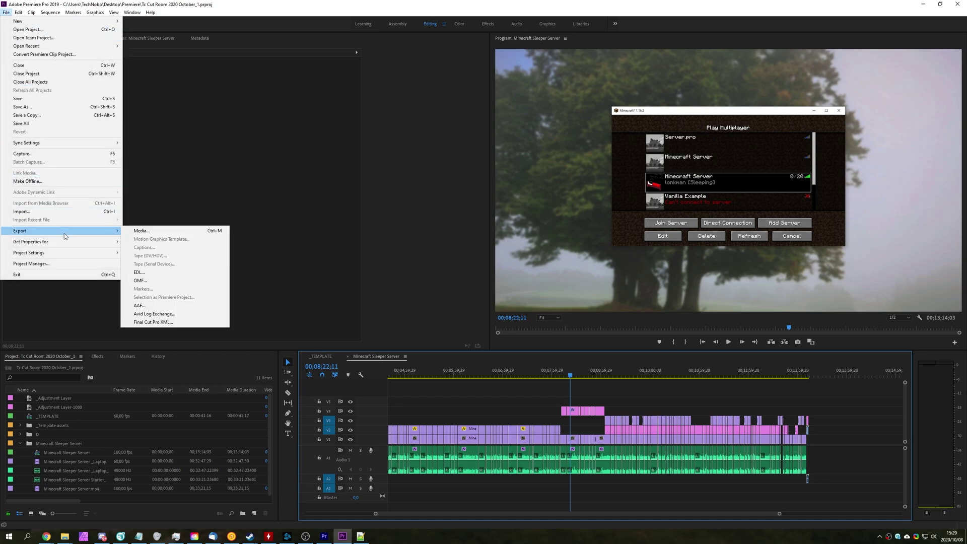
left_click(191, 324)
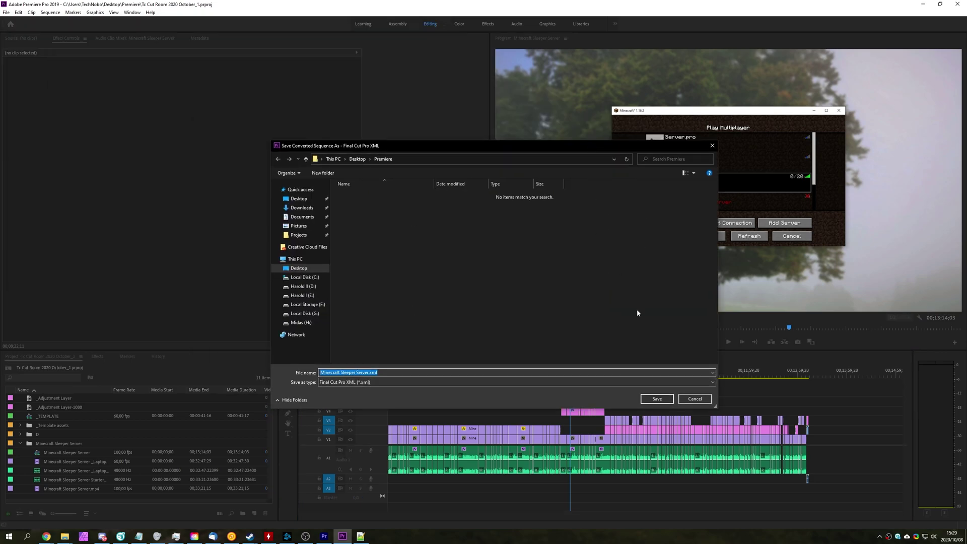
left_click(669, 403)
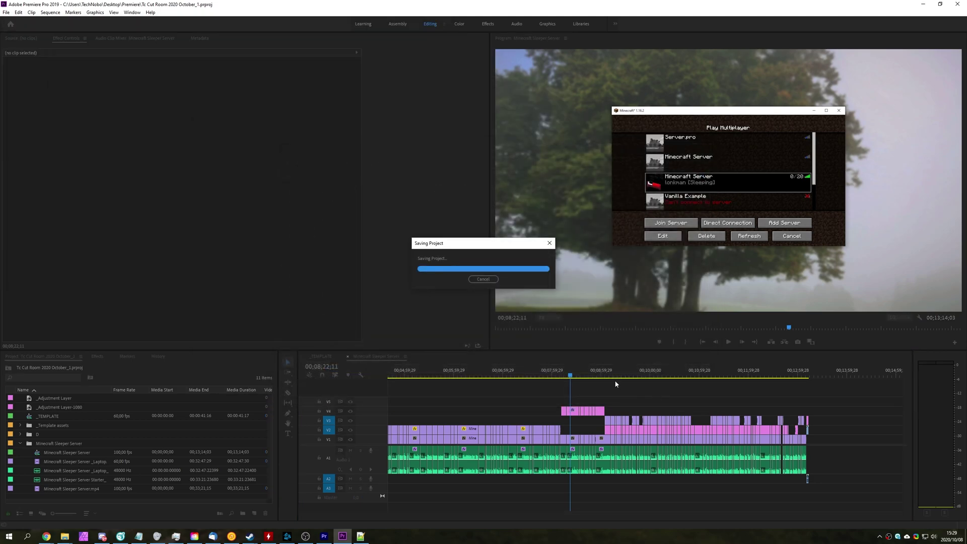
left_click(551, 302)
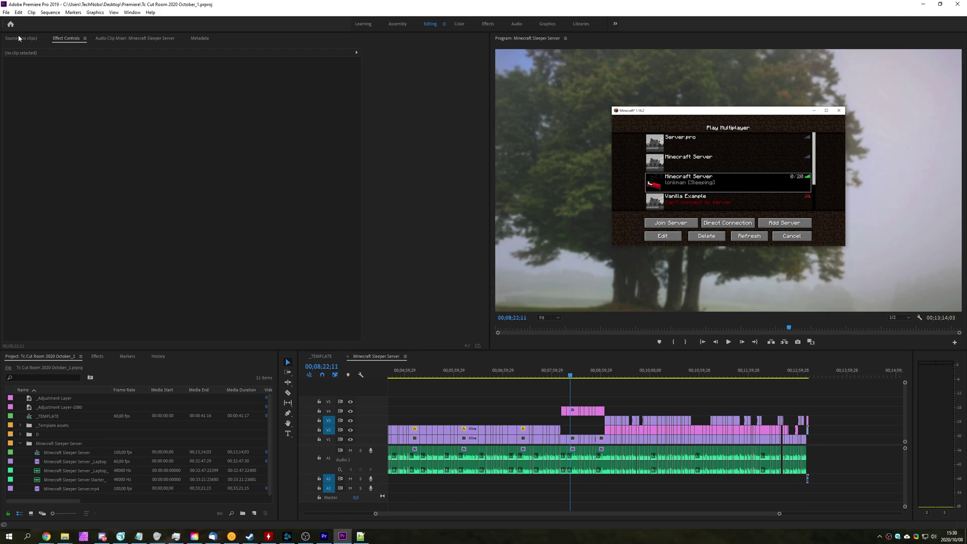
Open Minecraft Sleeper Server.xml as a new project through File > Open Project
left_click(6, 12)
left_click(30, 31)
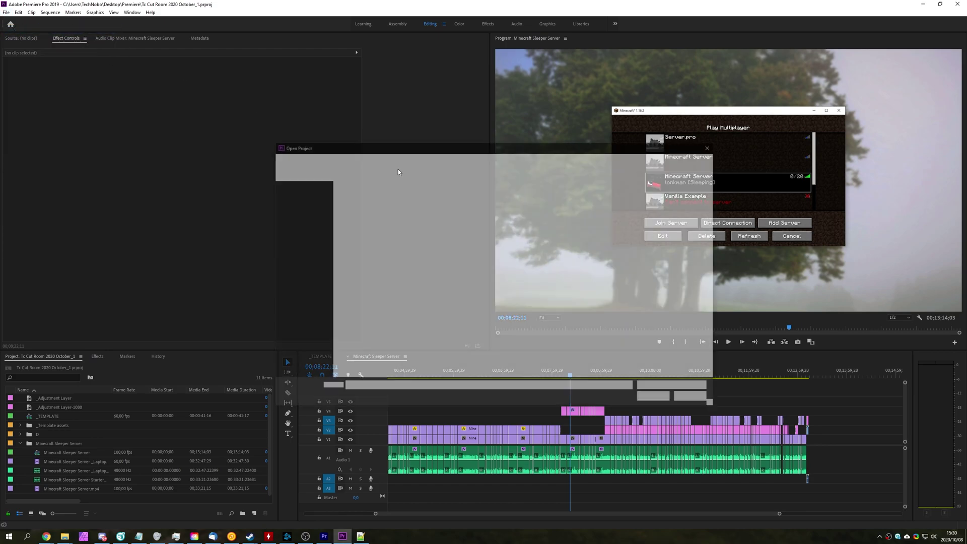
left_click(443, 196)
left_click(655, 398)
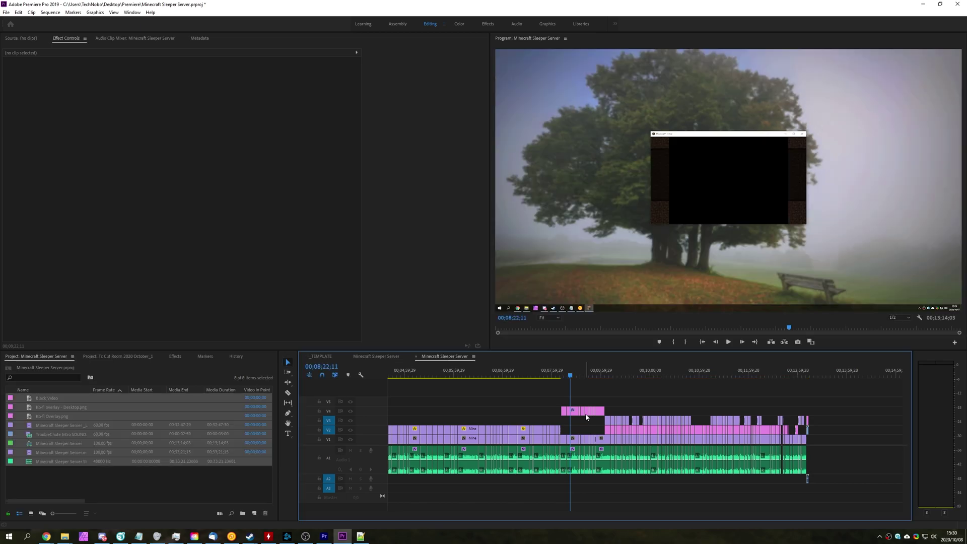
Inspect the imported sequence's audio clip and adjustment layer clip in Effect Controls
left_click(142, 445)
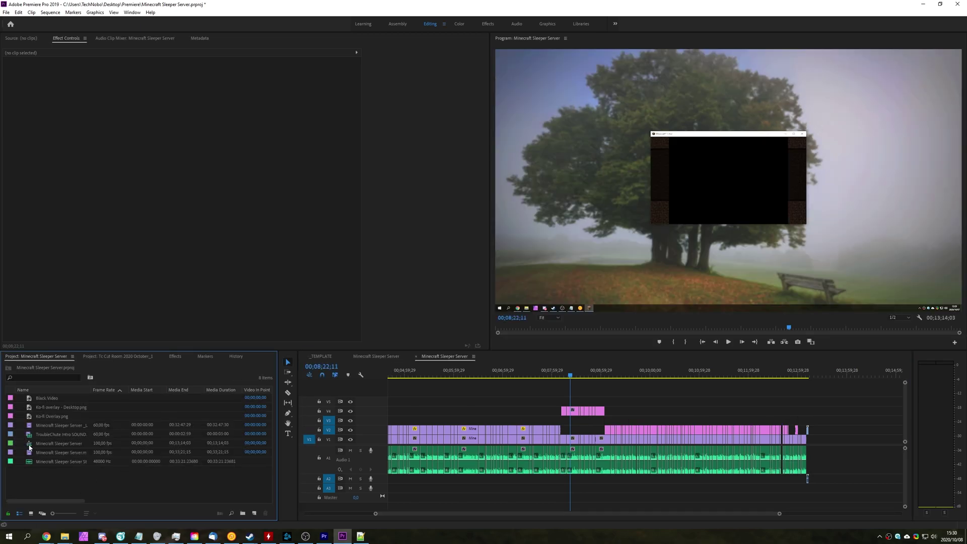
left_click(486, 456)
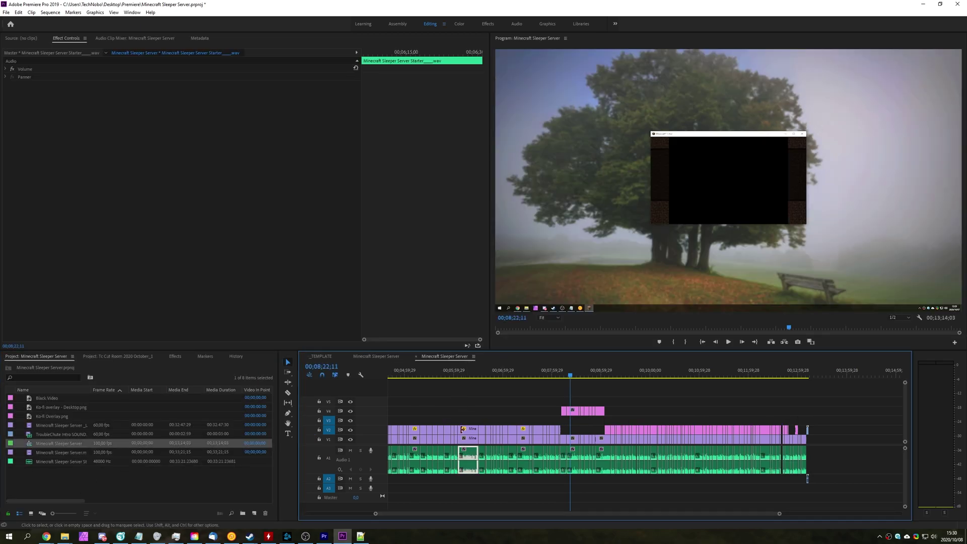
left_click(575, 412)
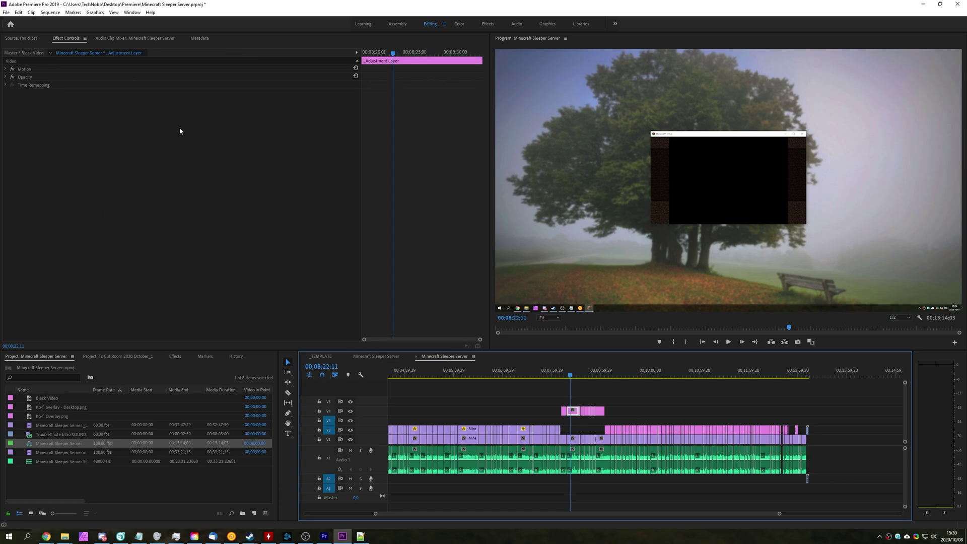
scroll(535, 447, "up", 5)
scroll(535, 446, "up", 2)
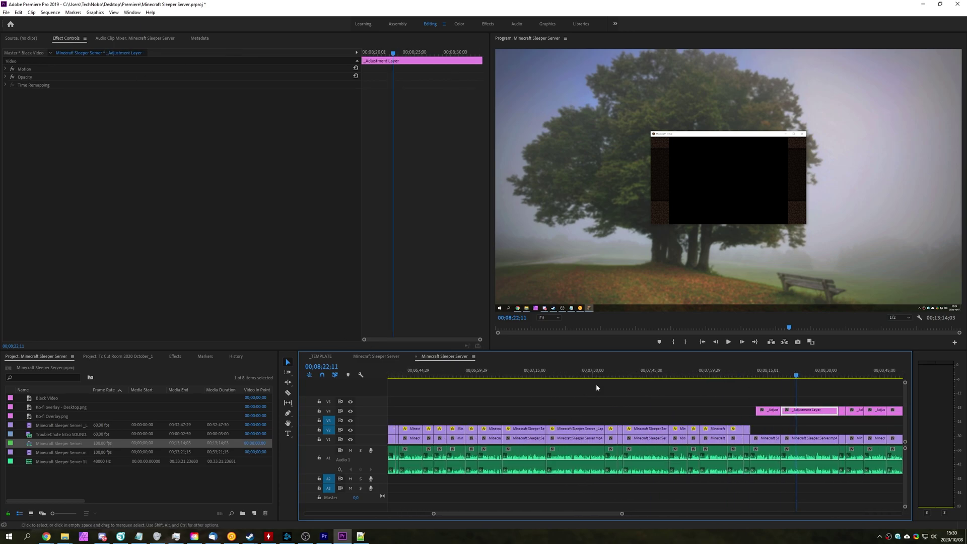
Check a laptop video clip's Motion settings in Effect Controls
left_click(573, 427)
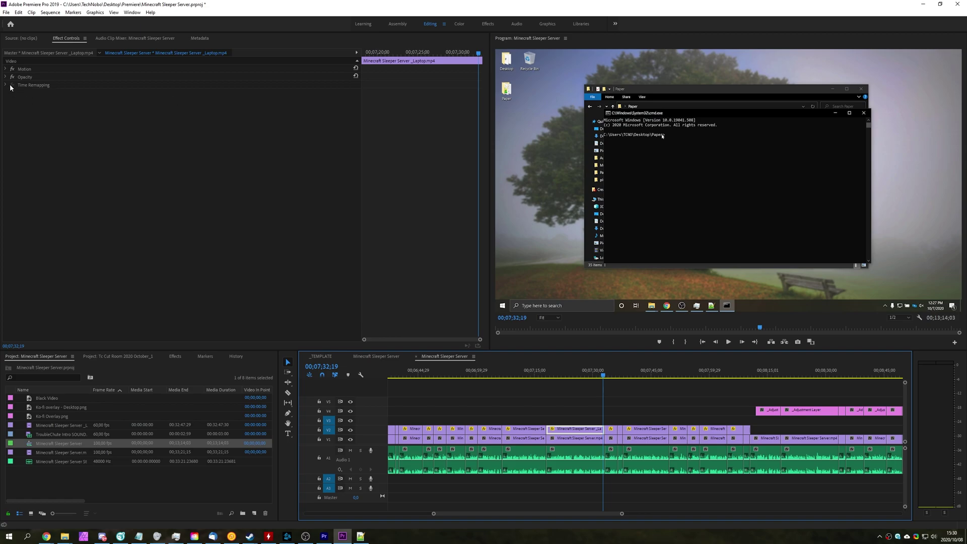
left_click(5, 69)
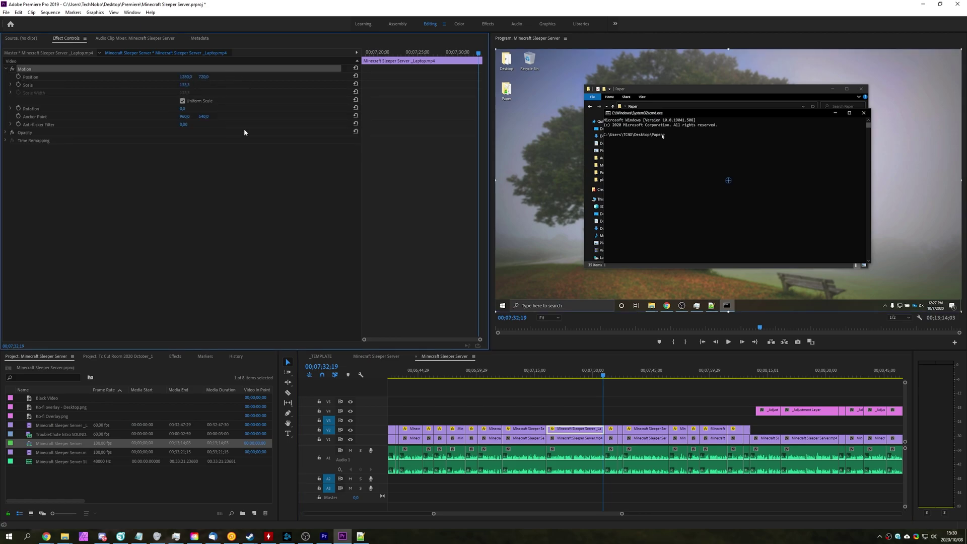
left_click(614, 404)
scroll(614, 404, "down", 2)
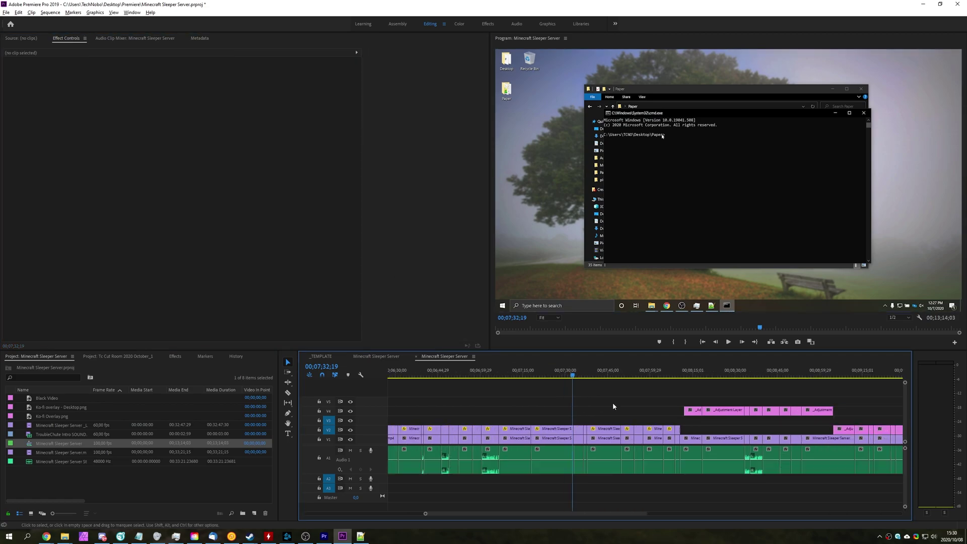
scroll(613, 406, "down", 2)
scroll(590, 433, "up", 5)
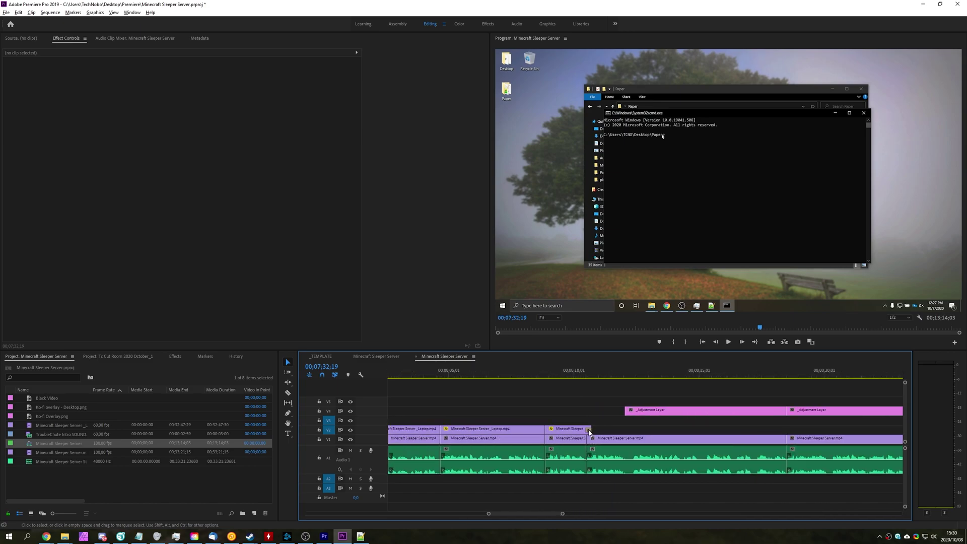
Inspect the 00;00;00;07 Cross Dissolve between laptop clips, with the playhead at 00;08;10;15
left_click(589, 430)
left_click_drag(580, 375, 588, 378)
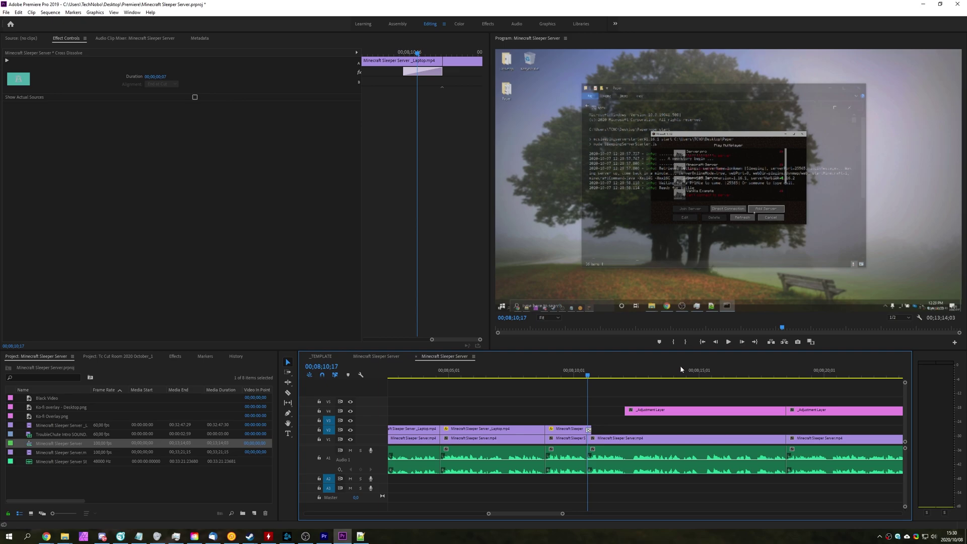
scroll(675, 387, "down", 6)
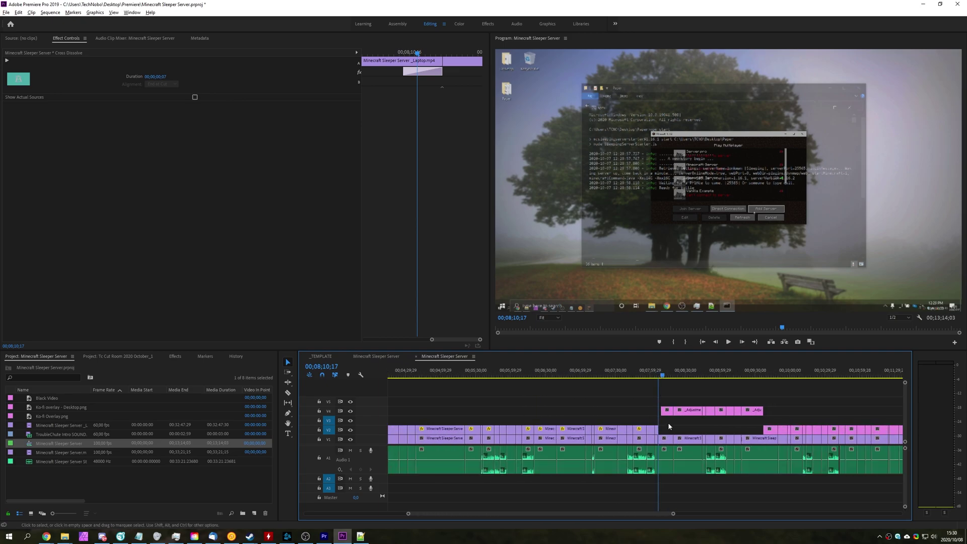
Show the Tc Cut Room sequence's Starter audio clip with its compressor and equalizer effects
left_click(376, 357)
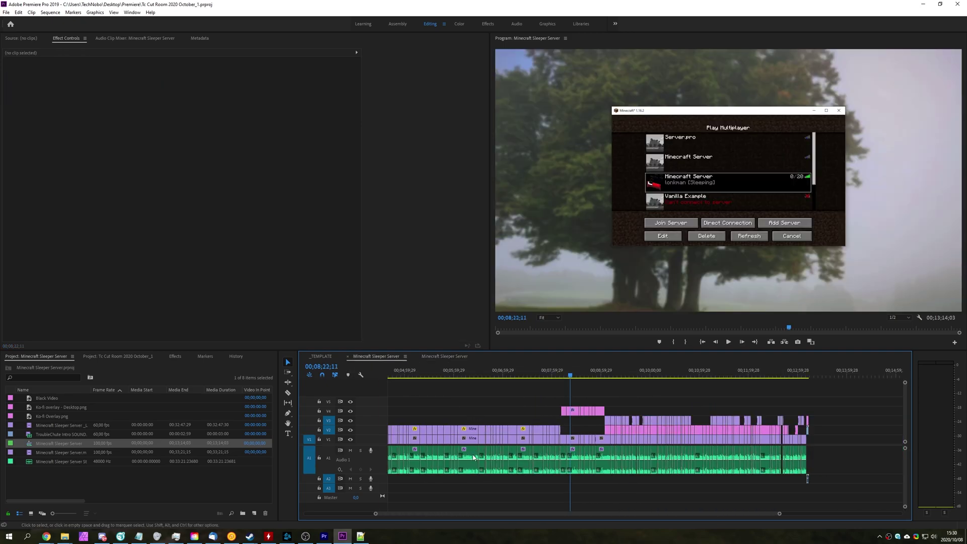
left_click(474, 457)
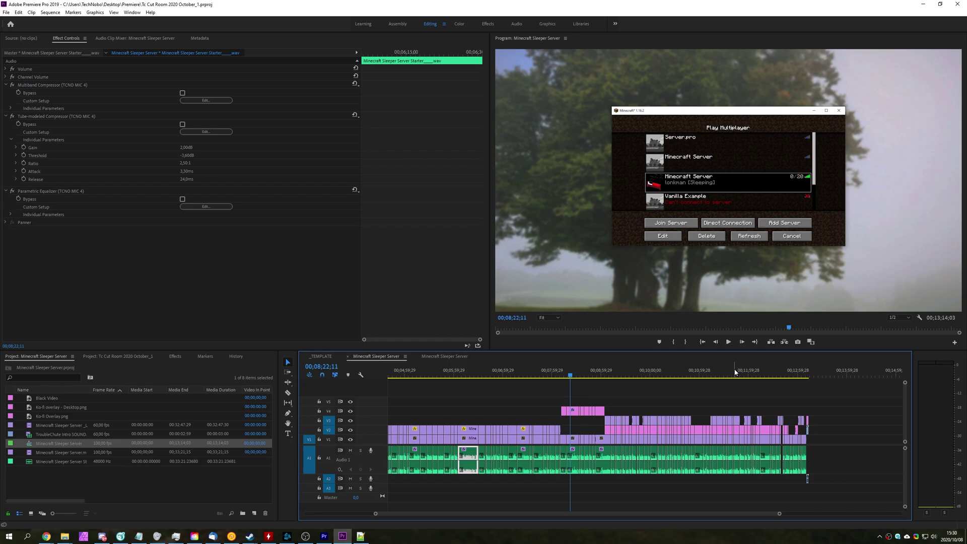
Close the Tc Cut Room and imported projects in Premiere without saving
left_click(957, 4)
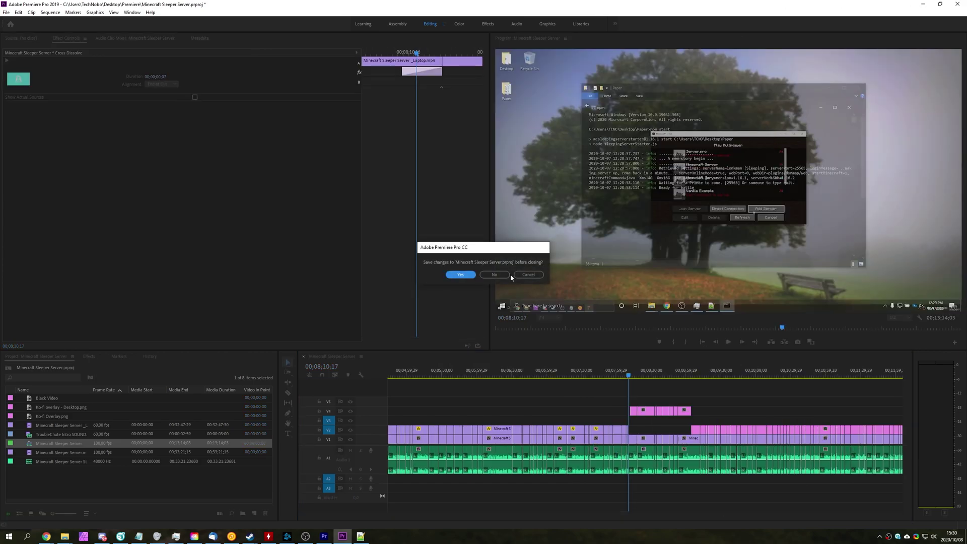
left_click(506, 276)
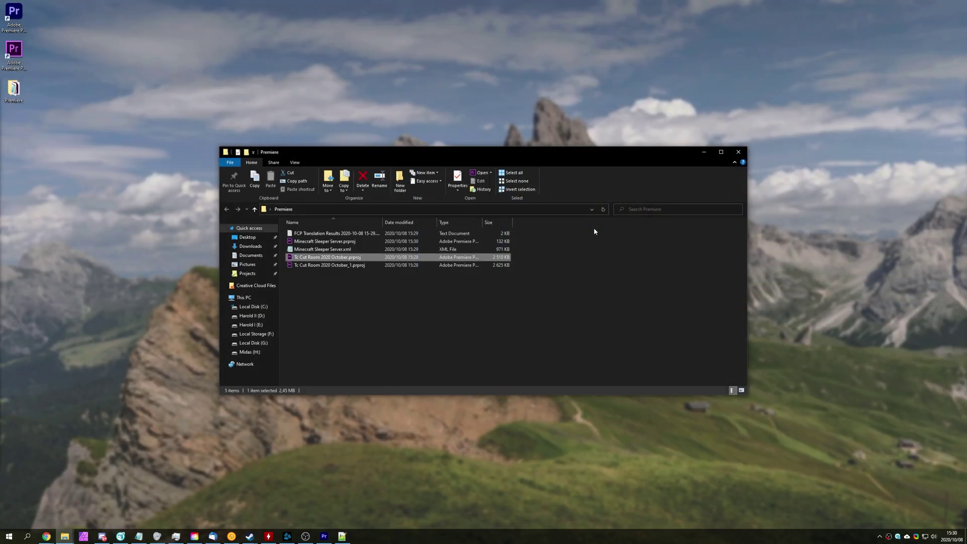